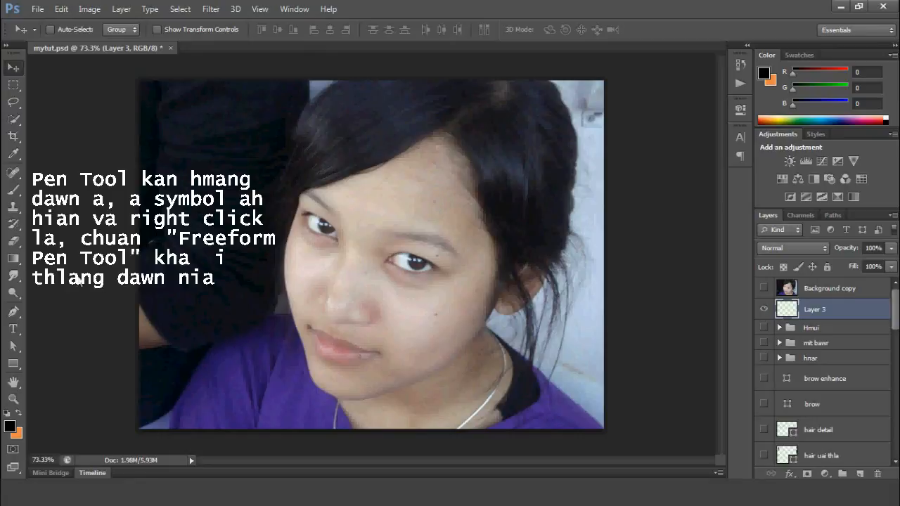
Step: Activate the Freeform Pen Tool and set its drawing mode to Shape
left_click(12, 312)
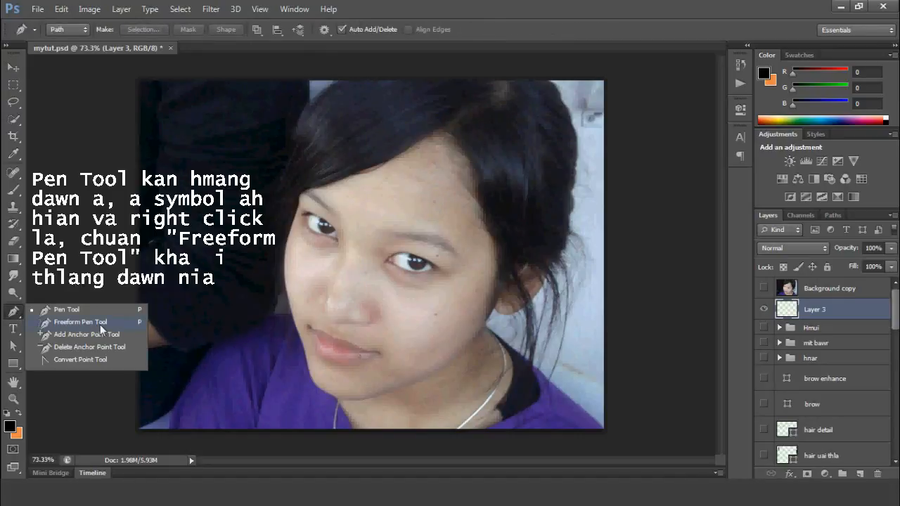
left_click(100, 324)
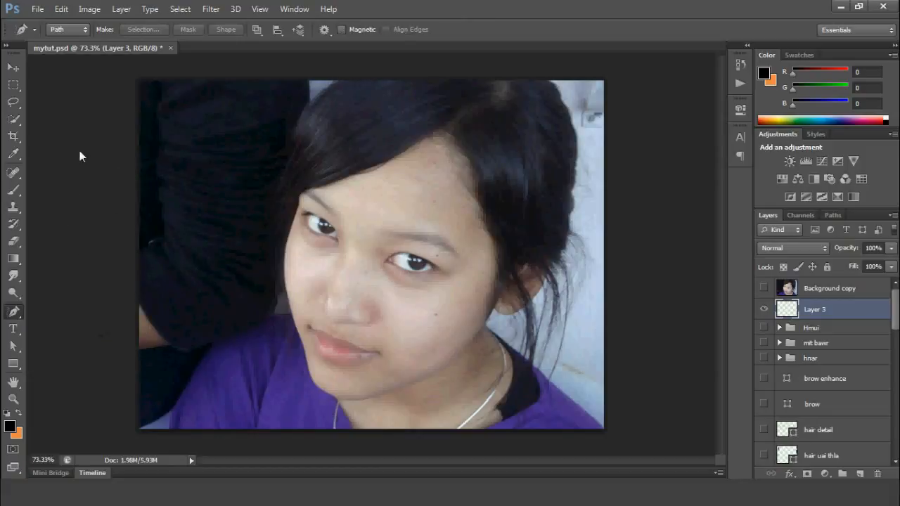
left_click(79, 30)
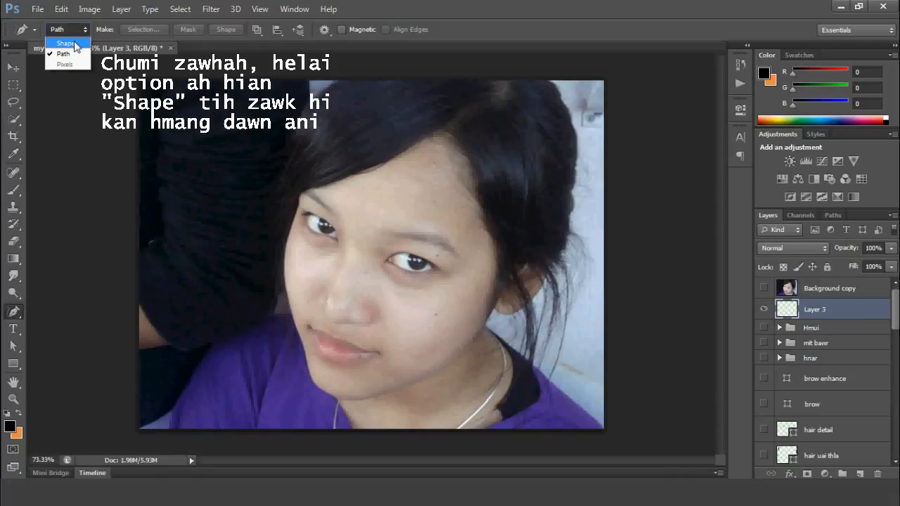
left_click(77, 44)
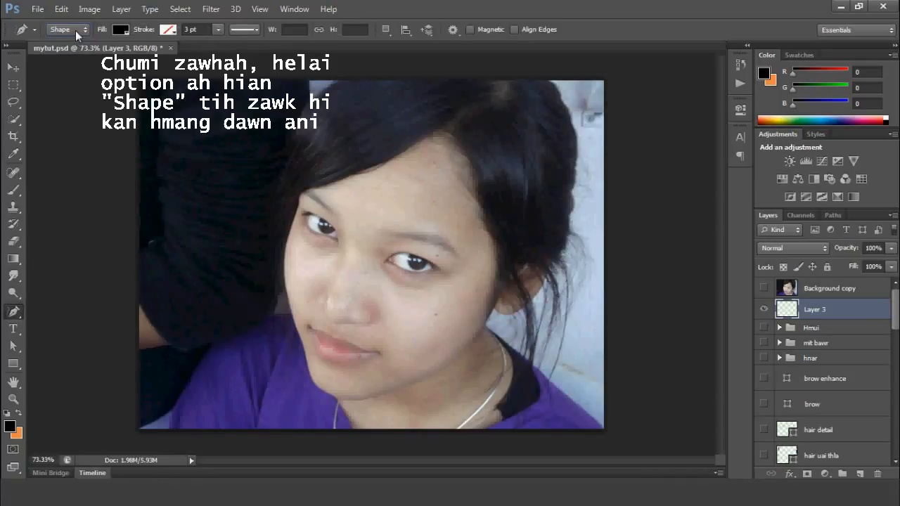
left_click(75, 30)
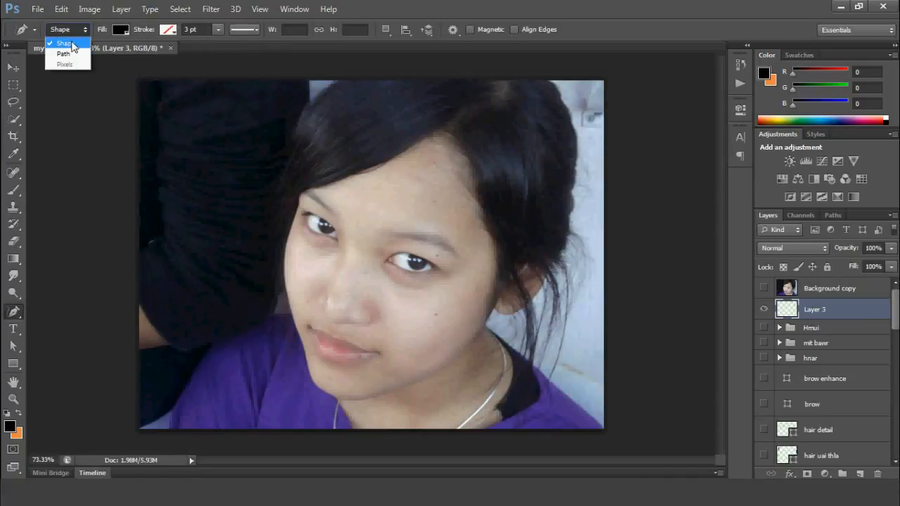
left_click(73, 44)
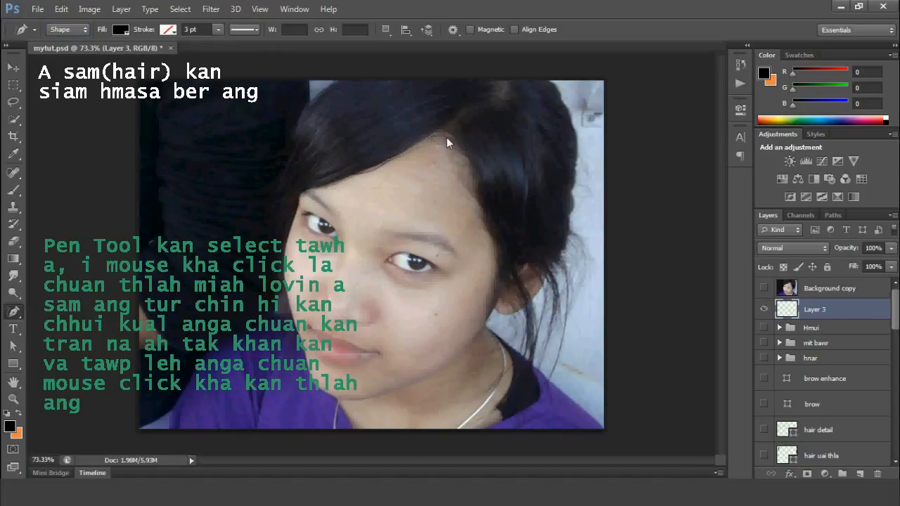
Step: Trace the whole hair outline freehand around the forehead, ear, crown and side of the face as one closed black shape
left_click(480, 199)
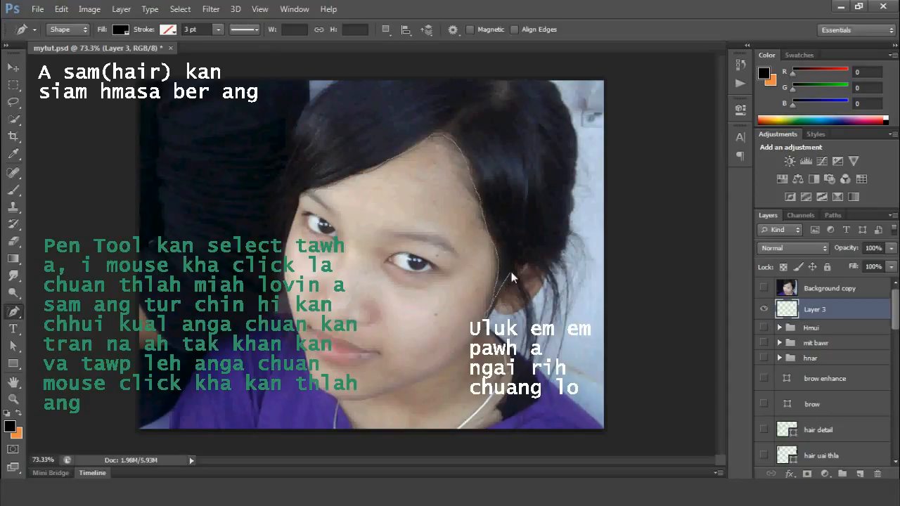
left_click_drag(550, 266, 573, 207)
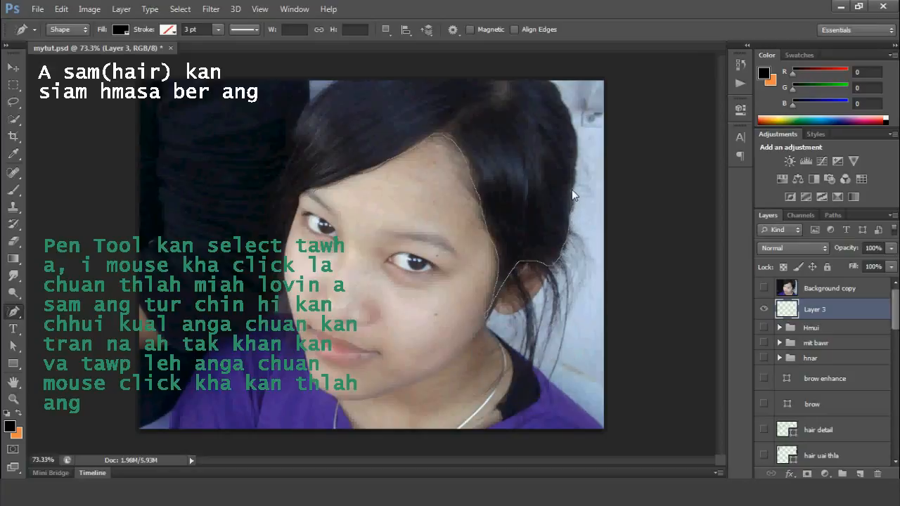
left_click_drag(577, 163, 560, 96)
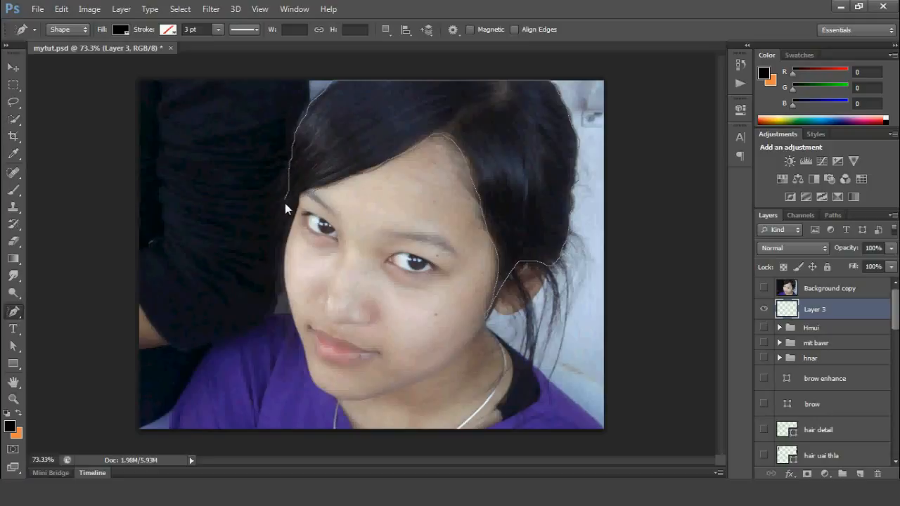
left_click_drag(286, 220, 282, 257)
left_click_drag(299, 199, 299, 199)
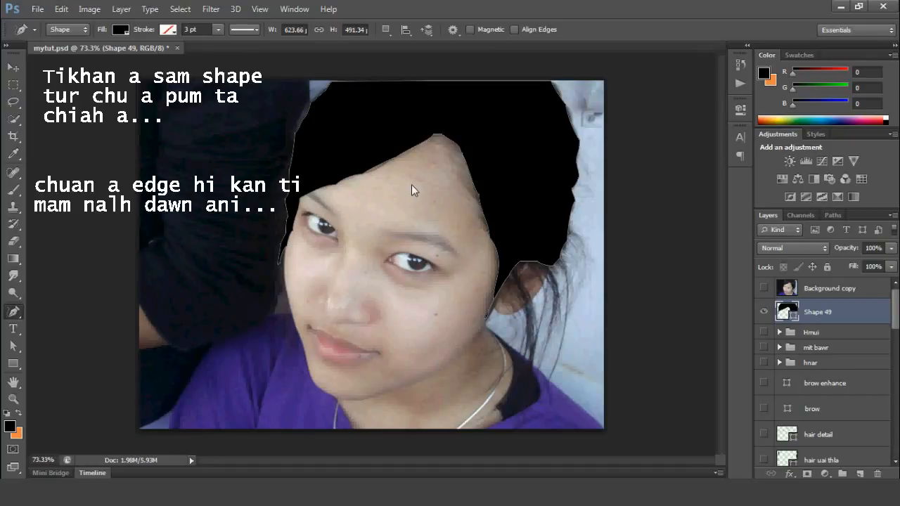
Step: Using the Direct Selection Tool, smooth the middle of the hair shape's fringe edge by adjusting its anchor points and handles
left_click_drag(14, 345, 66, 357)
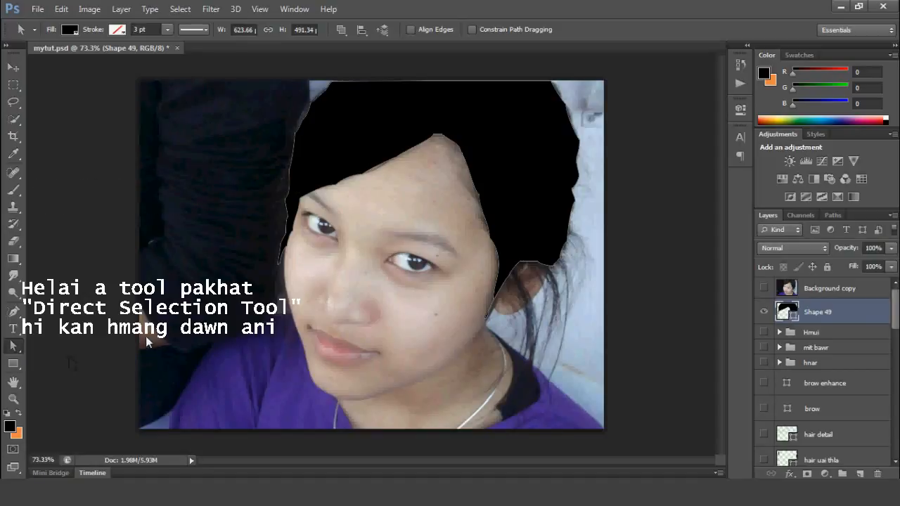
left_click(69, 357)
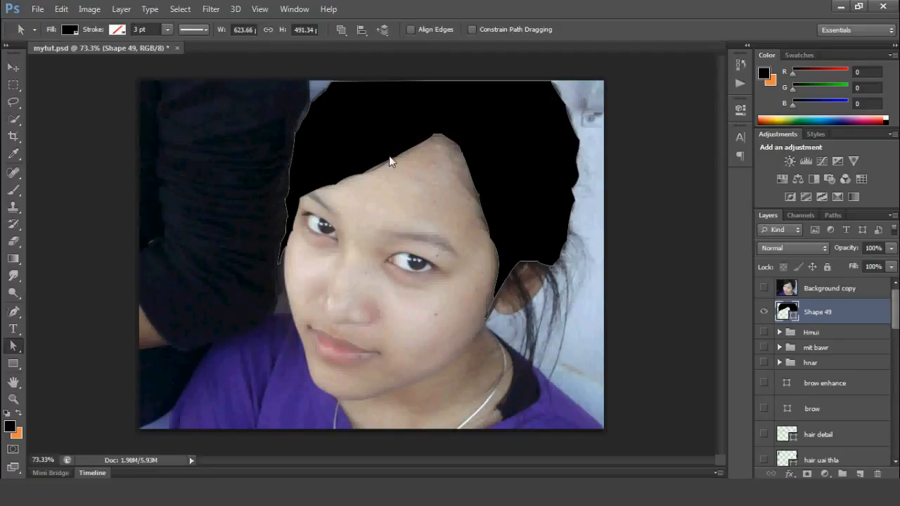
scroll(395, 156, "up", 14)
left_click(354, 173)
left_click(293, 205)
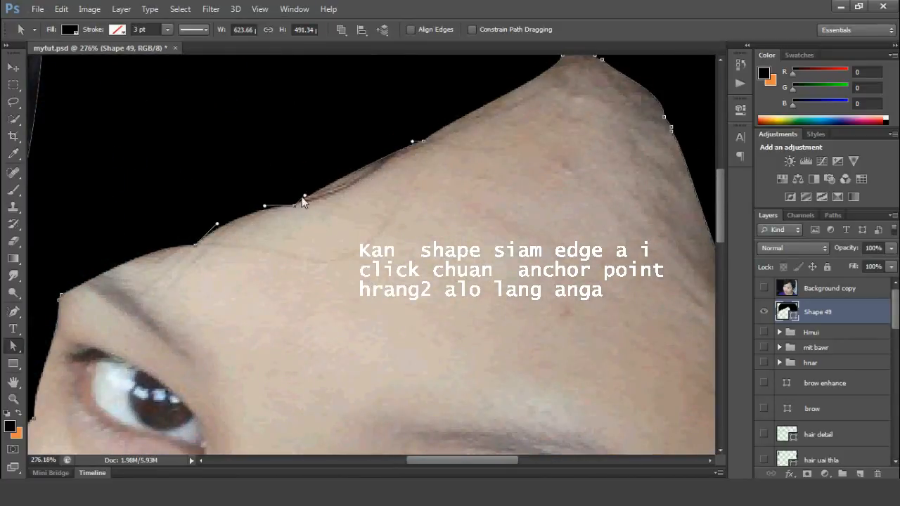
left_click_drag(333, 198, 264, 213)
left_click(274, 201)
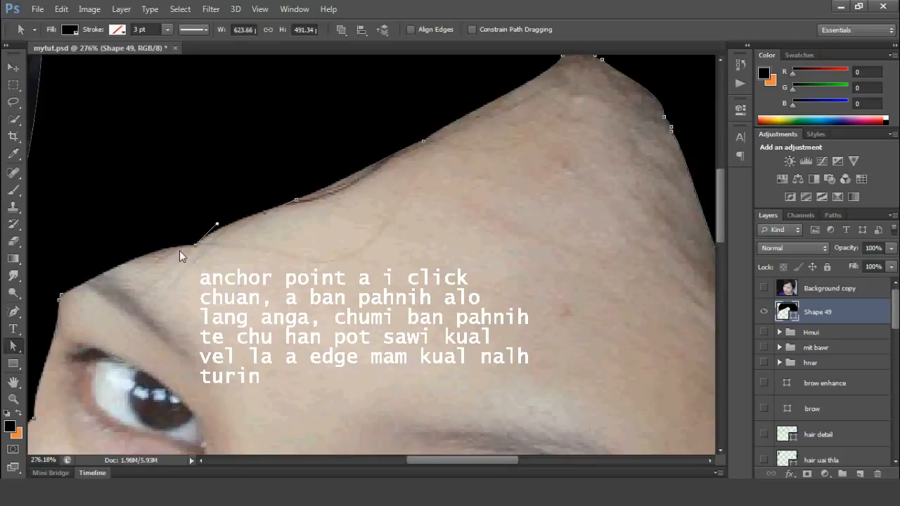
Step: Reshape the lower fringe edge down to the eyebrow's outer end so the curve runs smoothly along the hairline
left_click_drag(195, 245, 219, 231)
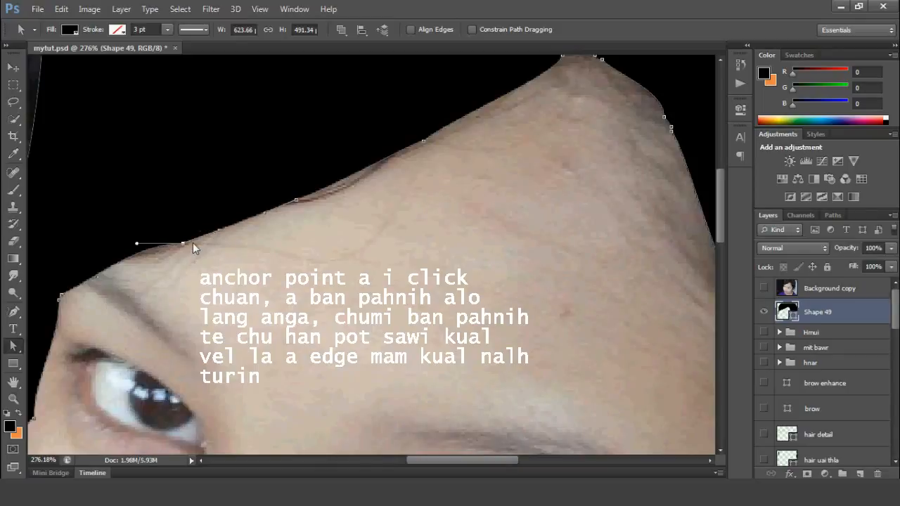
left_click_drag(137, 244, 135, 253)
left_click(62, 296)
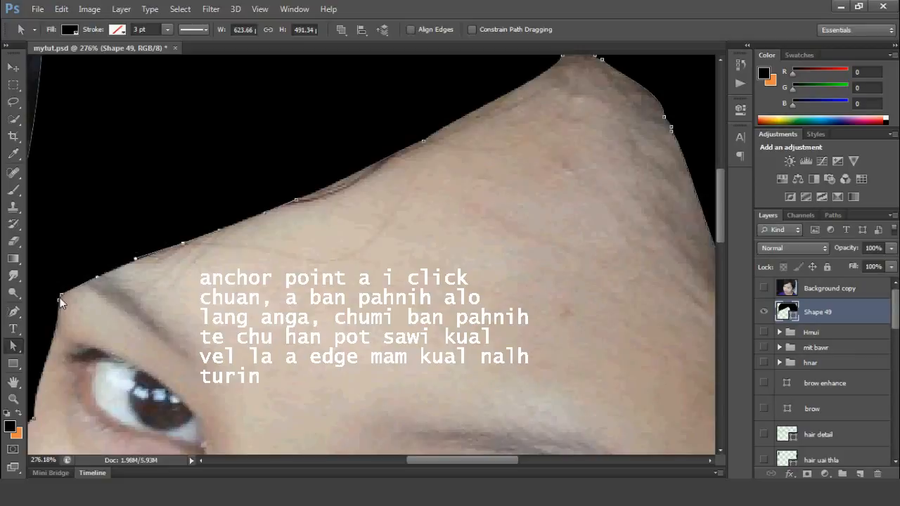
left_click_drag(60, 297, 94, 252)
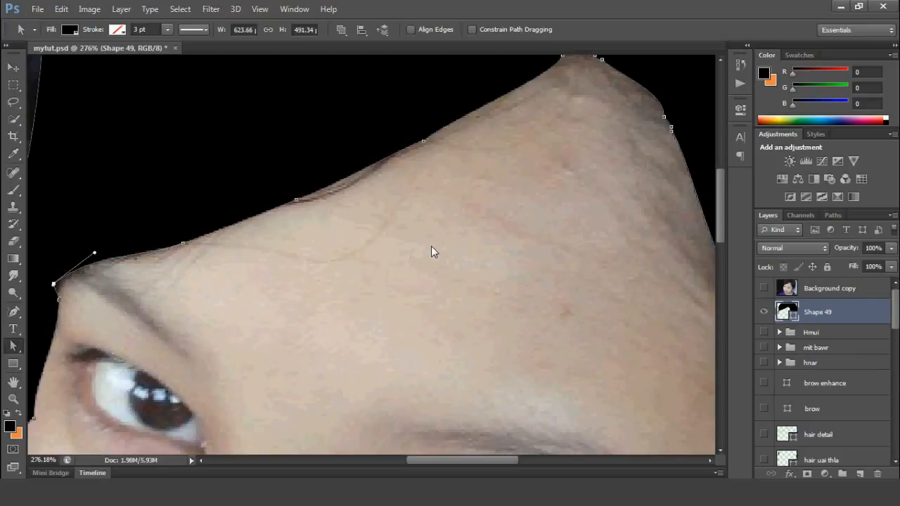
Step: Lower the hair shape layer's opacity to 36% and fit its edge to the real hairline beside the outer eyebrow and eye
left_click(890, 248)
left_click_drag(890, 267, 848, 262)
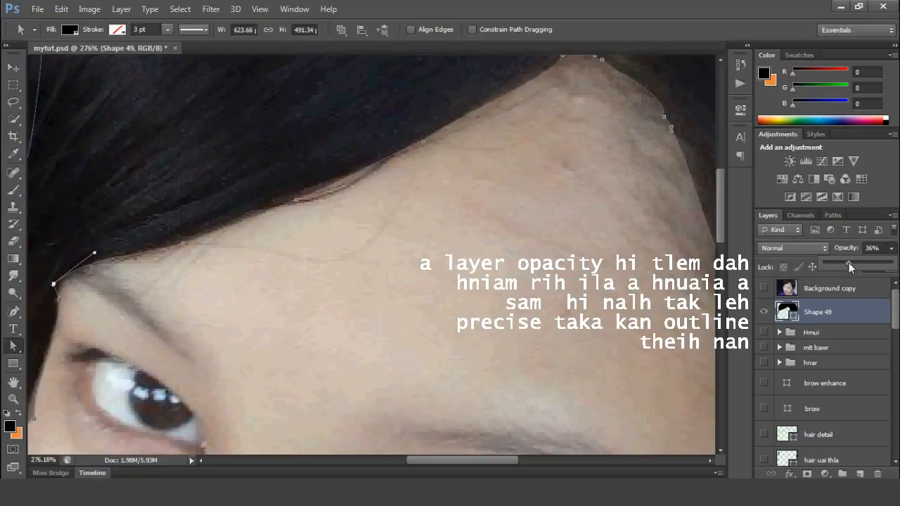
left_click_drag(199, 310, 461, 239)
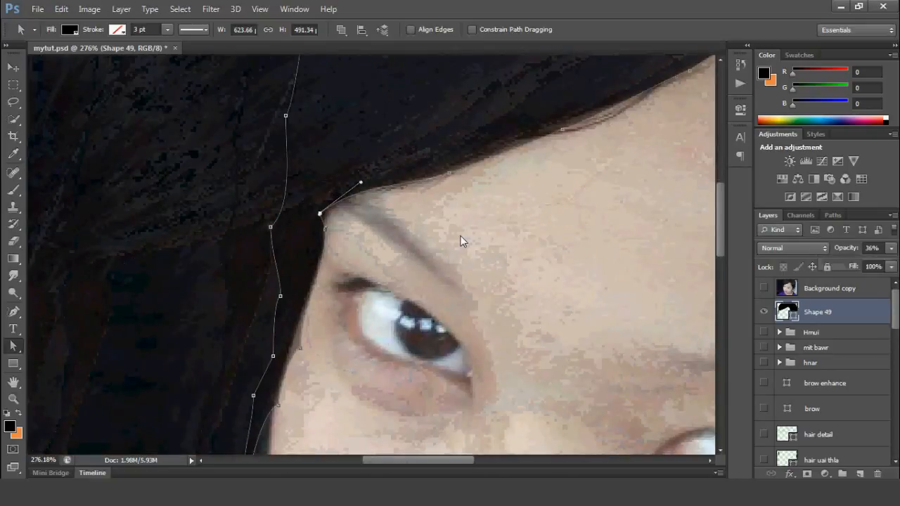
left_click_drag(322, 214, 332, 205)
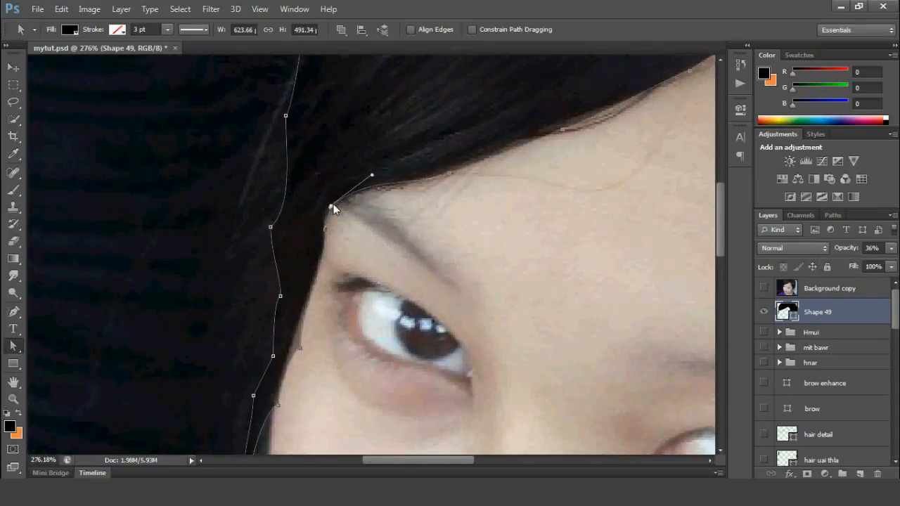
left_click(325, 231)
left_click_drag(322, 269, 320, 282)
left_click_drag(298, 349, 288, 346)
left_click_drag(290, 308, 303, 304)
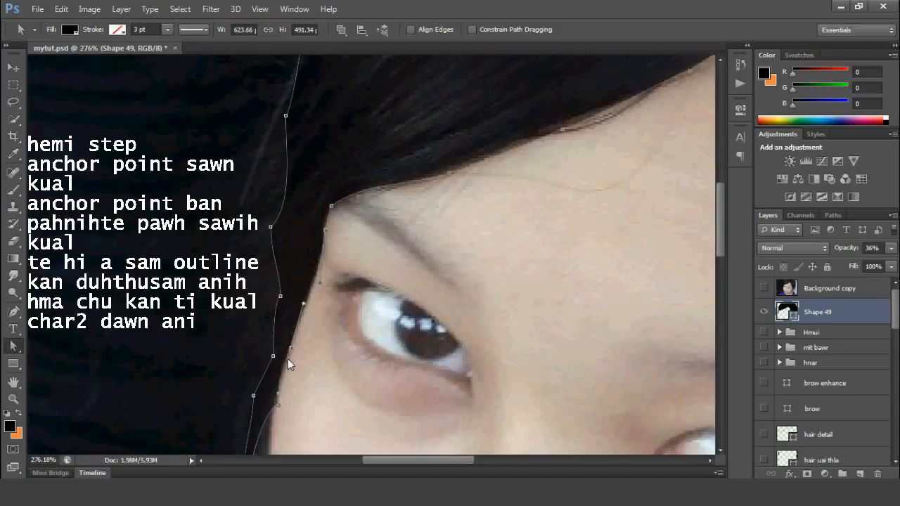
Step: Lengthen the hair strand's tip down beside the cheek and refine its inner edge along the face
left_click_drag(323, 378, 342, 265)
left_click_drag(298, 294, 295, 295)
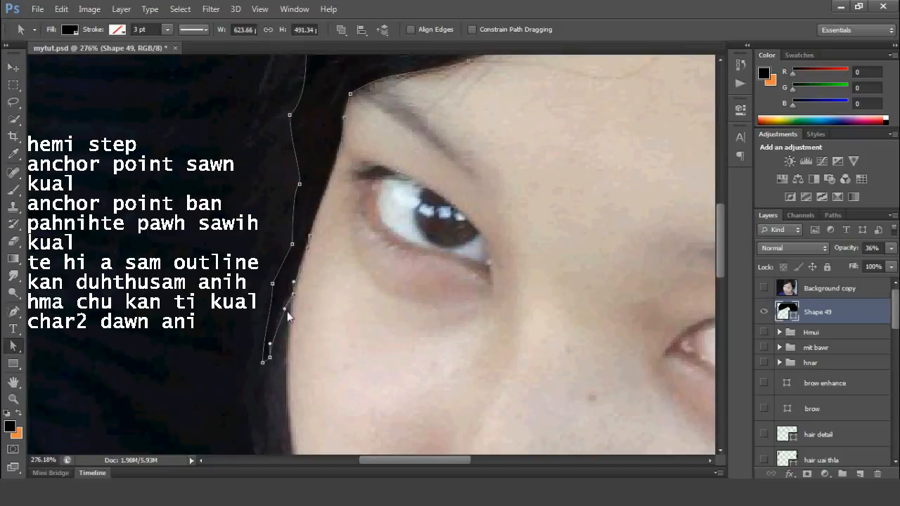
left_click_drag(293, 282, 297, 279)
left_click_drag(268, 357, 263, 418)
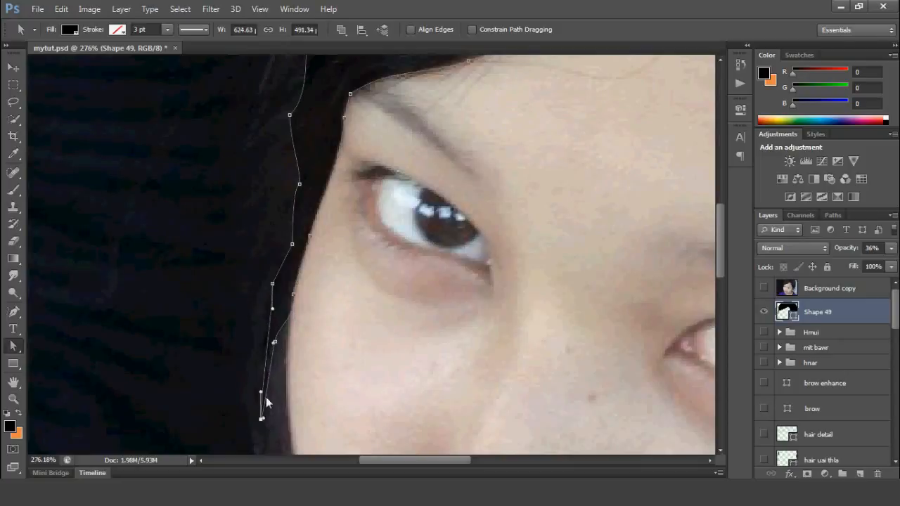
left_click_drag(274, 342, 279, 342)
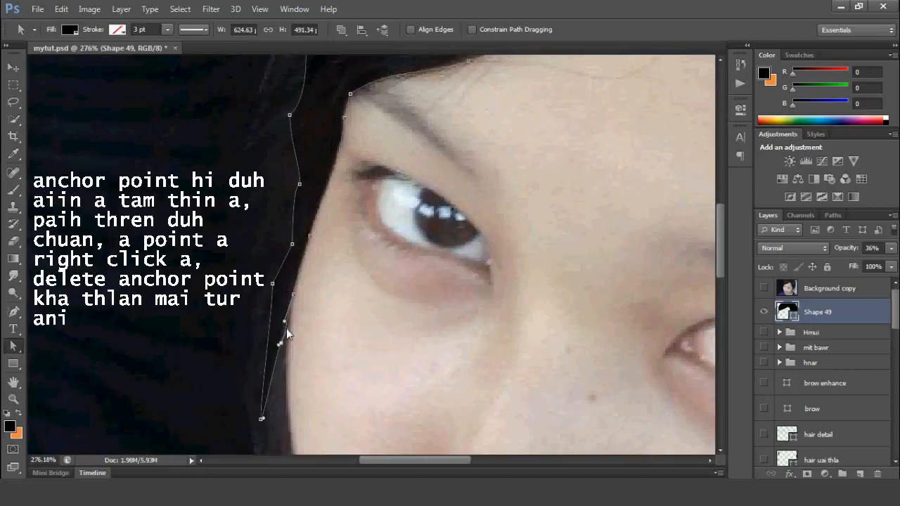
Step: Delete a surplus anchor point on the outer edge of the cheek strand and smooth the curve around it
left_click(273, 284)
left_click_drag(274, 283, 281, 284)
right_click(292, 246)
left_click(333, 162)
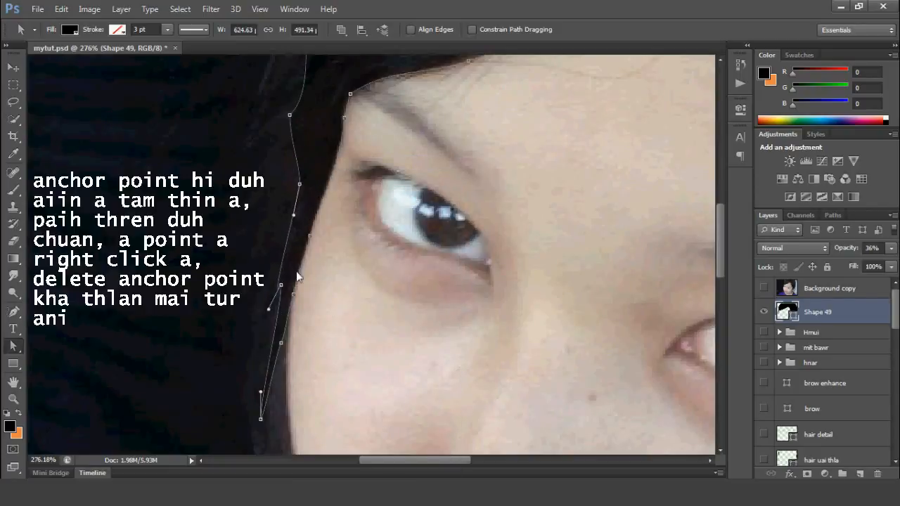
left_click_drag(269, 309, 295, 245)
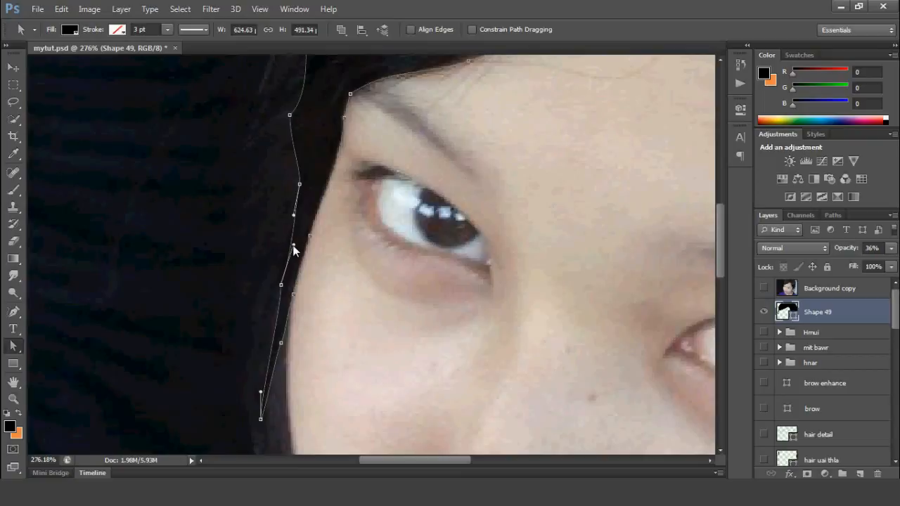
Step: Add an anchor point on the outer hair edge level with the eyebrow and pull the neighbouring points outward to follow the hair
scroll(314, 185, "up", 3)
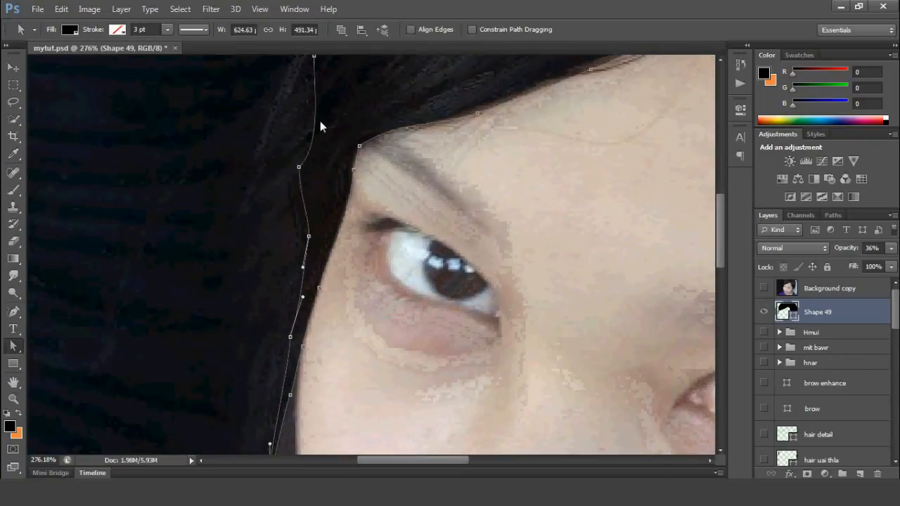
right_click(314, 113)
left_click(340, 124)
left_click_drag(315, 115, 292, 112)
left_click_drag(301, 167, 283, 129)
left_click_drag(309, 237, 289, 241)
left_click_drag(301, 298, 286, 295)
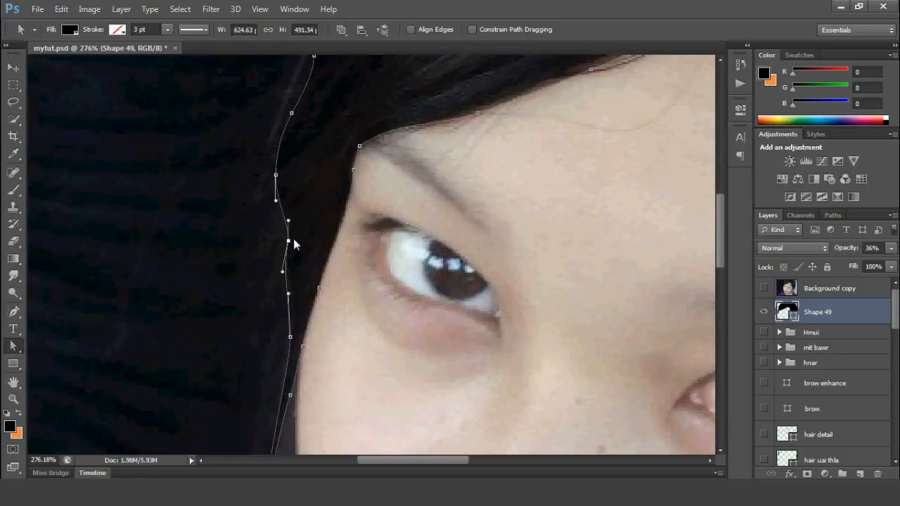
Step: Move the outer-edge anchor points and handles beside the eye further outward to match the real hair boundary
left_click_drag(287, 242, 261, 211)
left_click_drag(275, 272, 275, 278)
left_click_drag(269, 211, 273, 210)
left_click_drag(313, 118, 268, 238)
left_click_drag(295, 182, 287, 174)
left_click_drag(365, 116, 406, 240)
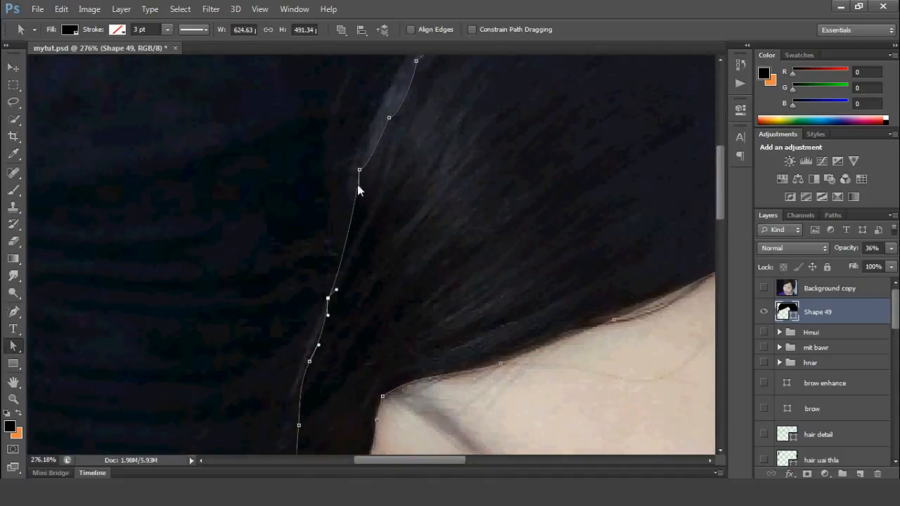
Step: Delete two surplus anchor points on the outer hair edge above eyebrow level and smooth the remaining curve
right_click(326, 300)
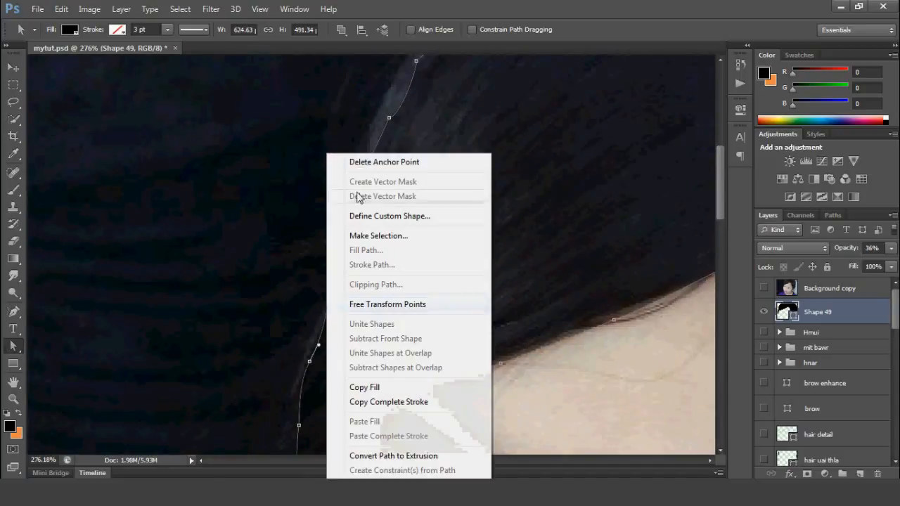
left_click(355, 161)
left_click(310, 361)
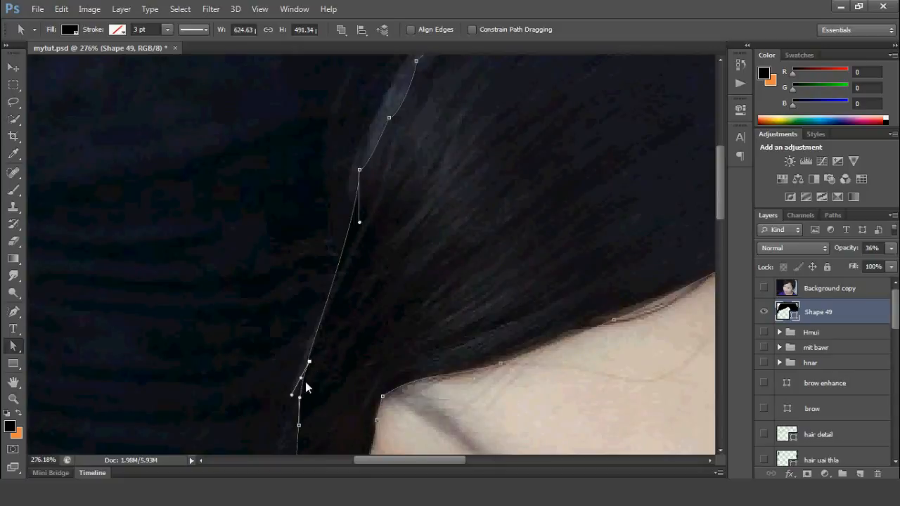
left_click_drag(292, 394, 309, 346)
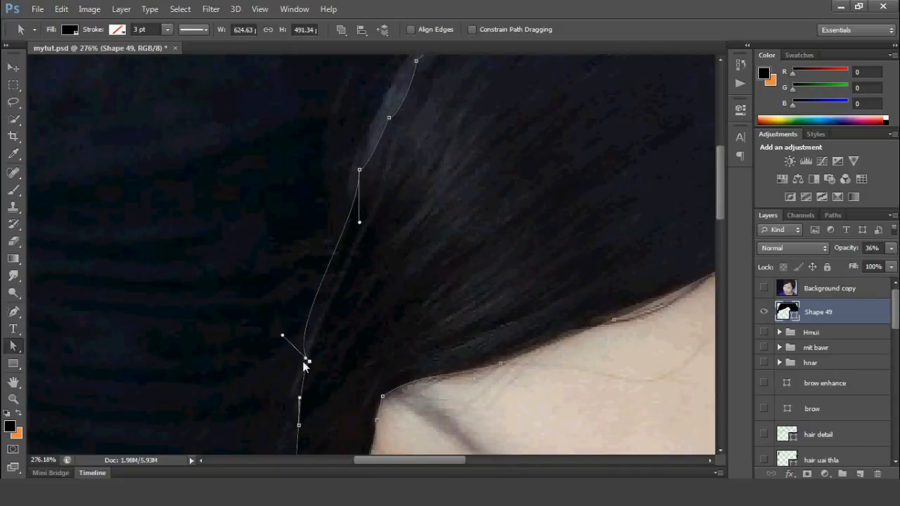
right_click(310, 362)
left_click(362, 40)
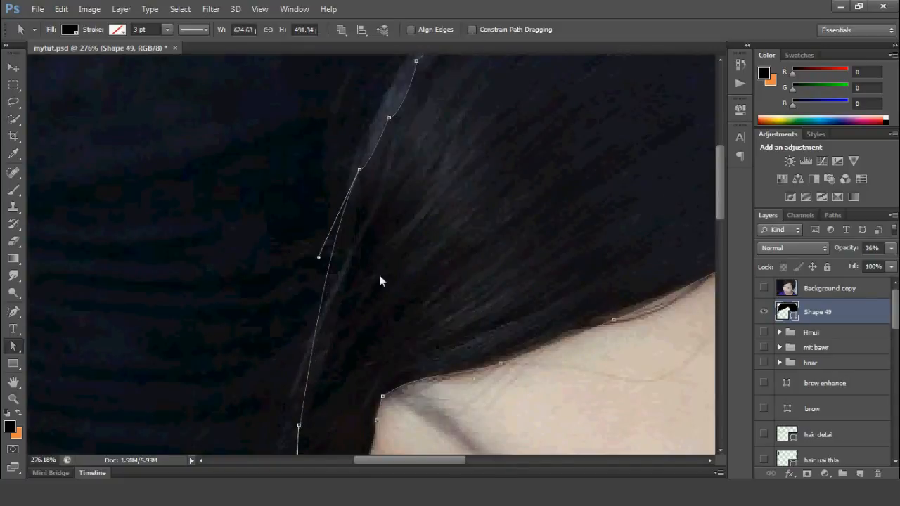
Step: Delete an anchor point higher on the same outer hair edge and reshape the curve toward the crown
scroll(365, 260, "down", 6)
right_click(373, 233)
left_click(415, 182)
right_click(373, 233)
left_click(414, 163)
left_click_drag(321, 270, 404, 199)
Step: Delete a surplus anchor point on the upper hair edge beside the light wall
left_click_drag(707, 205, 455, 205)
scroll(454, 206, "up", 10)
left_click(460, 281)
right_click(459, 279)
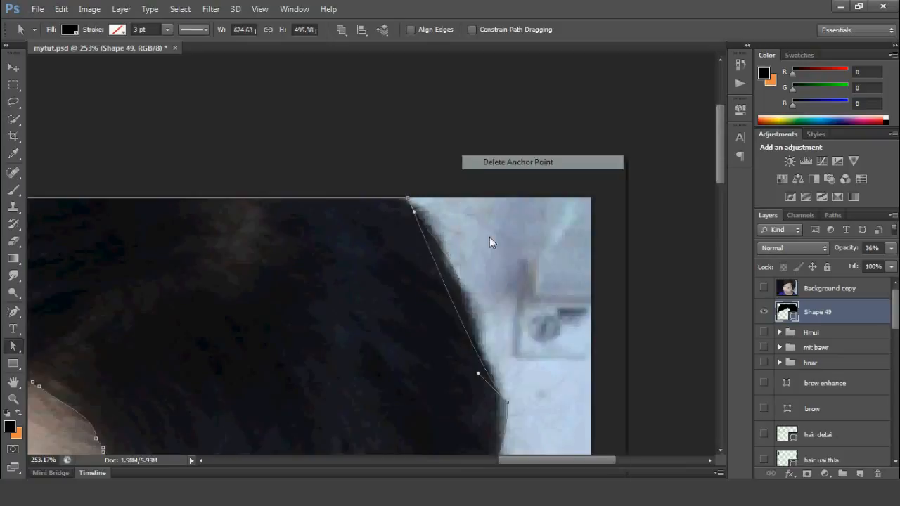
left_click(492, 163)
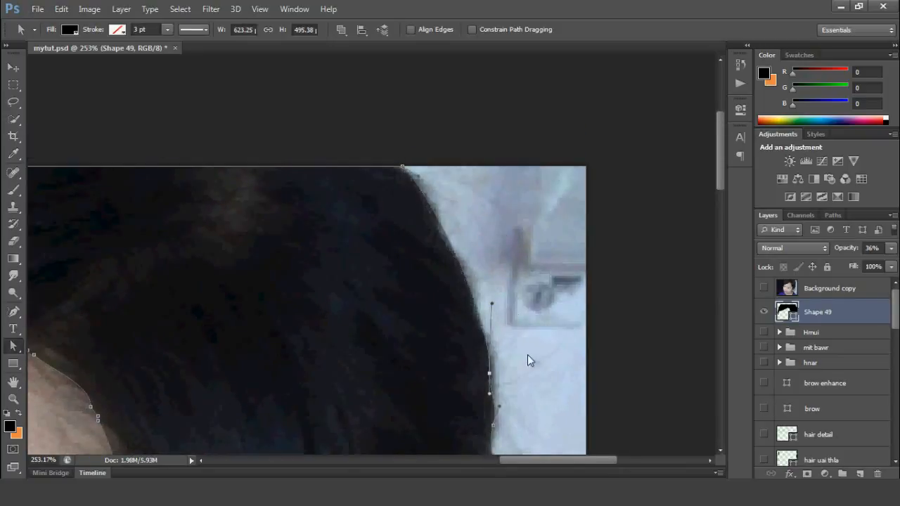
Step: Reposition the anchor points and handles around the small notch on the outer hair edge beside the light wall
scroll(526, 355, "down", 5)
left_click_drag(460, 252, 447, 172)
left_click_drag(436, 253, 434, 259)
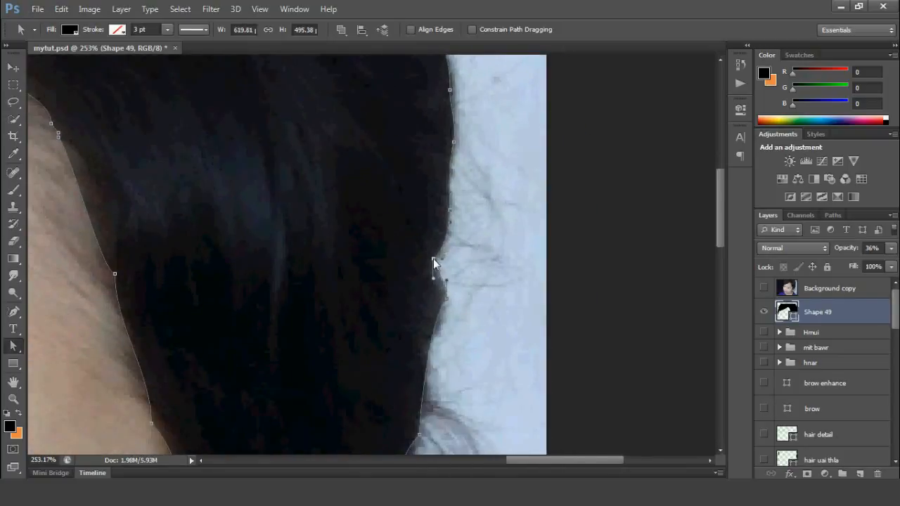
mouse_move(445, 298)
left_mouse_down()
mouse_move(446, 329)
mouse_move(450, 315)
left_mouse_up()
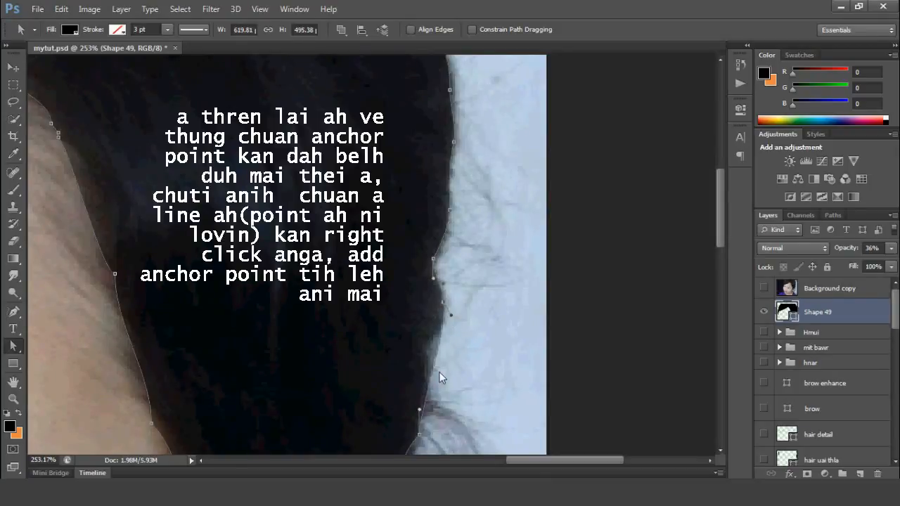
Step: Add an anchor point on the outer hair edge below the notch and move it inward onto the real hair boundary
scroll(452, 302, "down", 3)
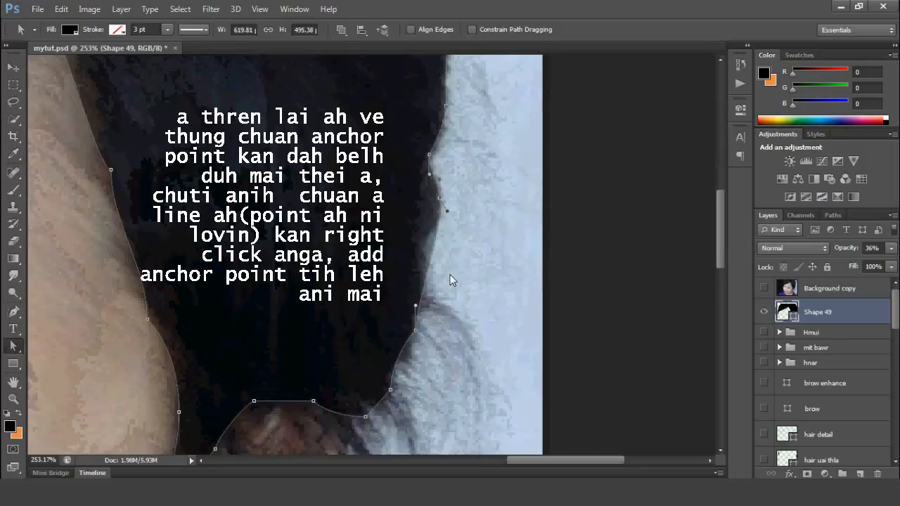
right_click(430, 267)
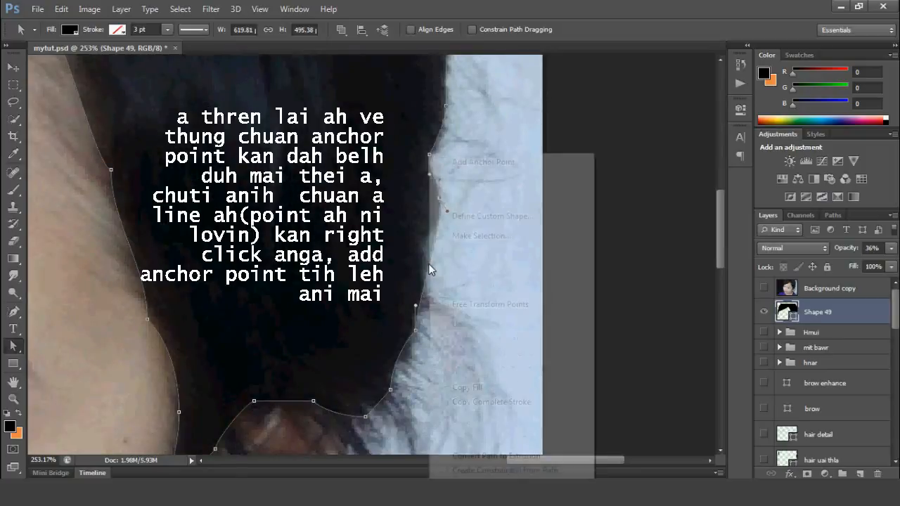
left_click(462, 163)
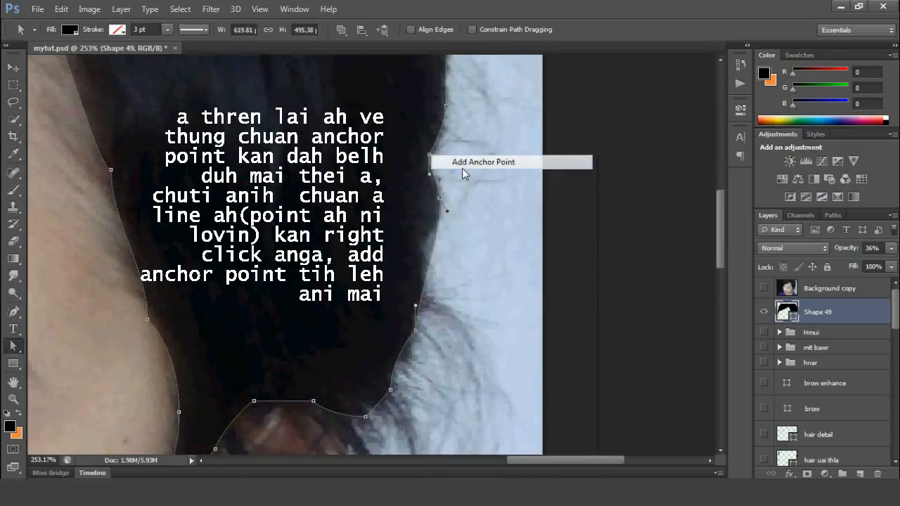
left_click_drag(429, 264, 420, 250)
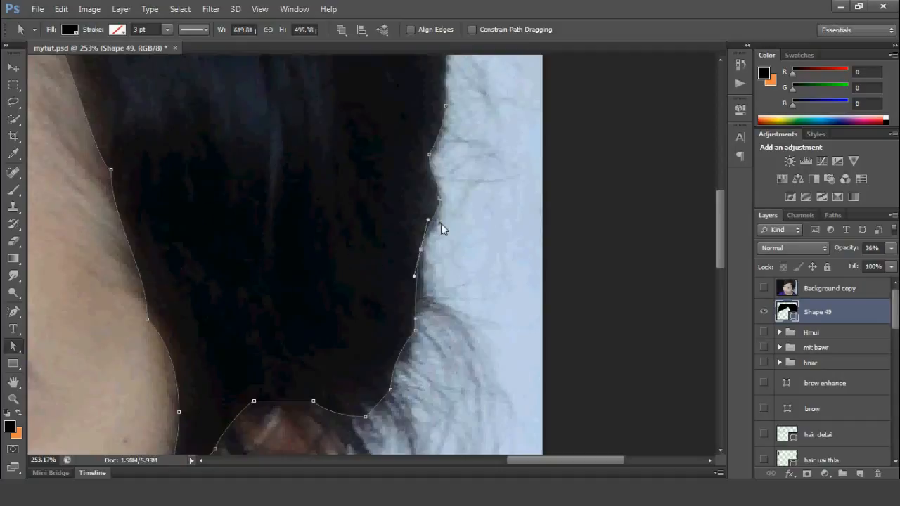
Step: Reshape the lower outer hair edge above the wispy strands so it follows the dark hair mass
left_click_drag(359, 273, 457, 308)
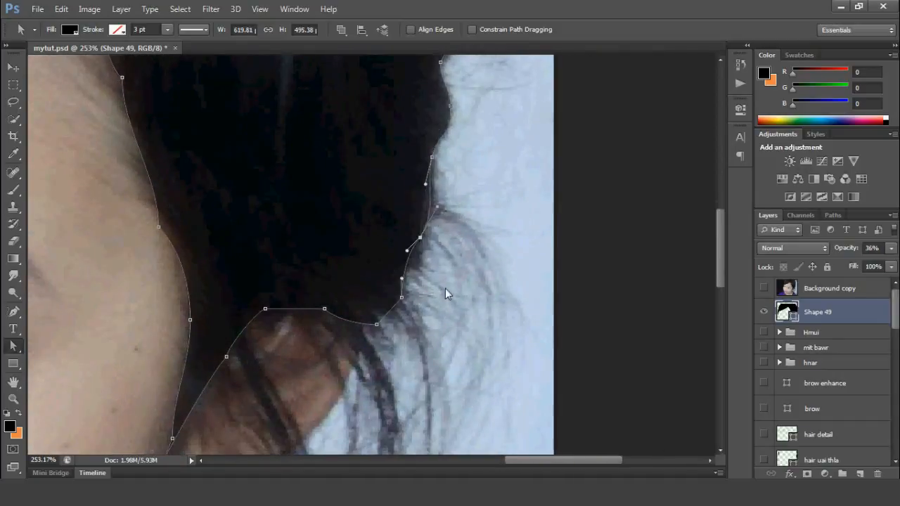
left_click_drag(445, 288, 454, 232)
left_click_drag(410, 242, 405, 241)
left_click_drag(416, 197, 463, 146)
left_click_drag(425, 214, 341, 178)
Step: Rework the anchor points around the pointed lock beside the ear and extend its tip further down
left_click_drag(236, 345, 289, 292)
right_click(257, 310)
left_click(320, 162)
right_click(261, 304)
left_click(327, 163)
left_click_drag(243, 343, 247, 368)
left_click(272, 275)
left_click_drag(269, 288, 263, 305)
left_click_drag(247, 368, 234, 370)
left_click_drag(239, 367, 253, 355)
Step: Reshape the inner hair edge from the cheek up to the temple with its anchor points and handles
left_click_drag(325, 123, 345, 195)
left_click_drag(311, 228, 306, 229)
left_click_drag(281, 136, 289, 130)
left_click_drag(290, 131, 338, 236)
left_click_drag(336, 185, 321, 196)
left_click_drag(336, 234, 353, 267)
left_click_drag(323, 119, 353, 194)
left_click_drag(321, 165, 325, 134)
left_click_drag(371, 106, 409, 244)
Step: Move one anchor point outward at the temple, delete two surplus ones, and smooth the curve up to the hairline peak
left_click_drag(303, 166, 328, 181)
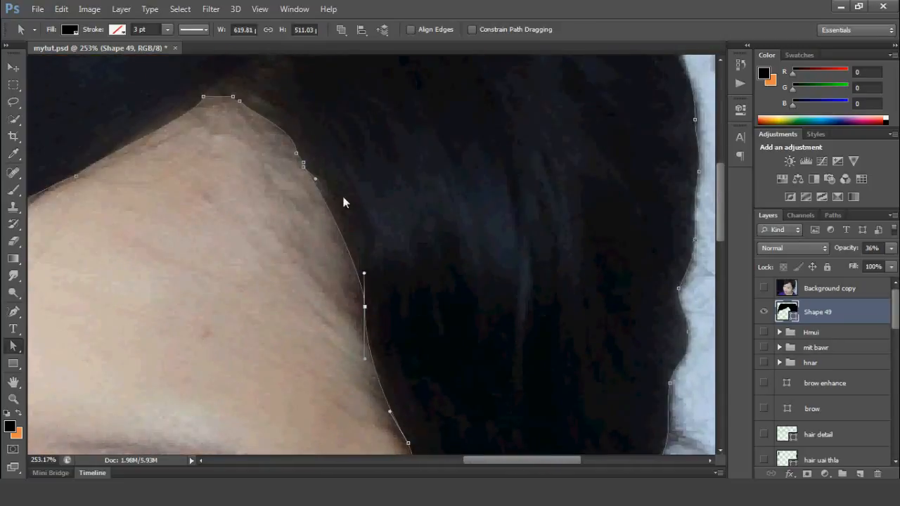
right_click(303, 162)
left_click(330, 173)
right_click(296, 153)
left_click(323, 173)
left_click_drag(270, 120, 253, 95)
left_click_drag(244, 97, 343, 176)
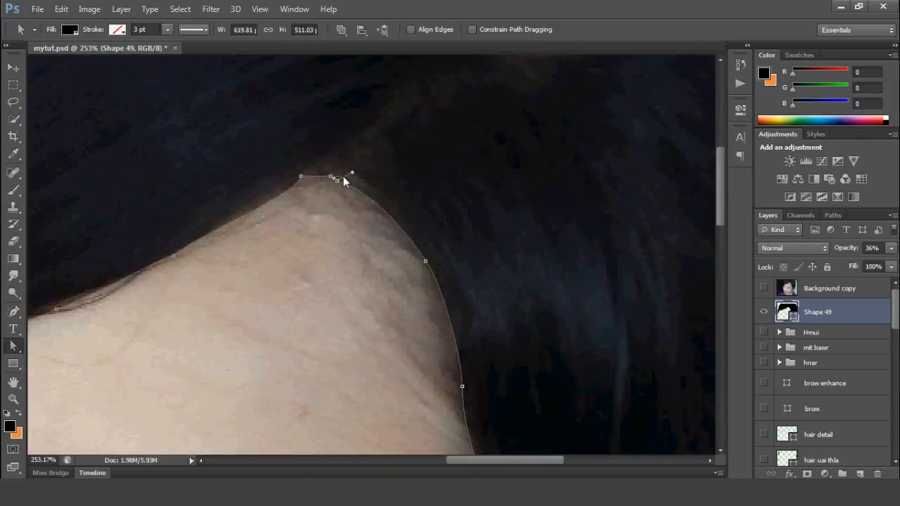
Step: Add three anchor points close together on the fringe edge above the forehead
left_click_drag(276, 225, 432, 205)
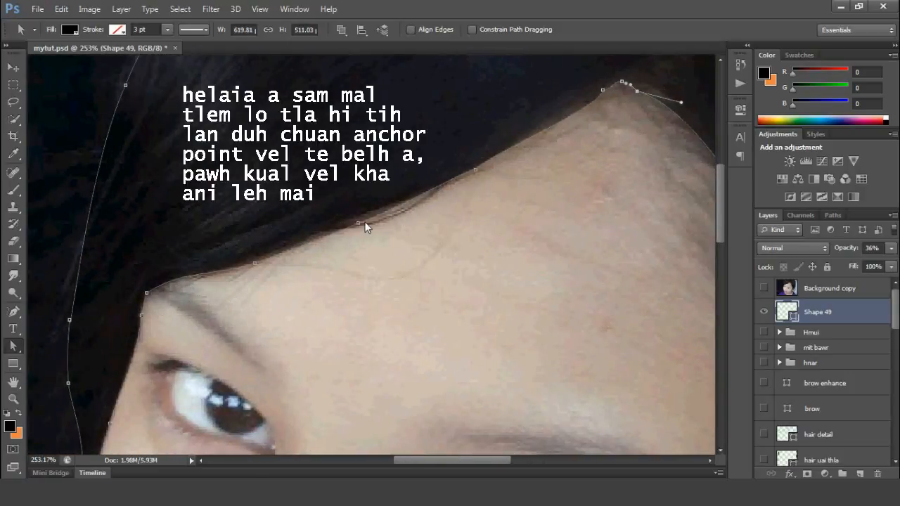
right_click(443, 186)
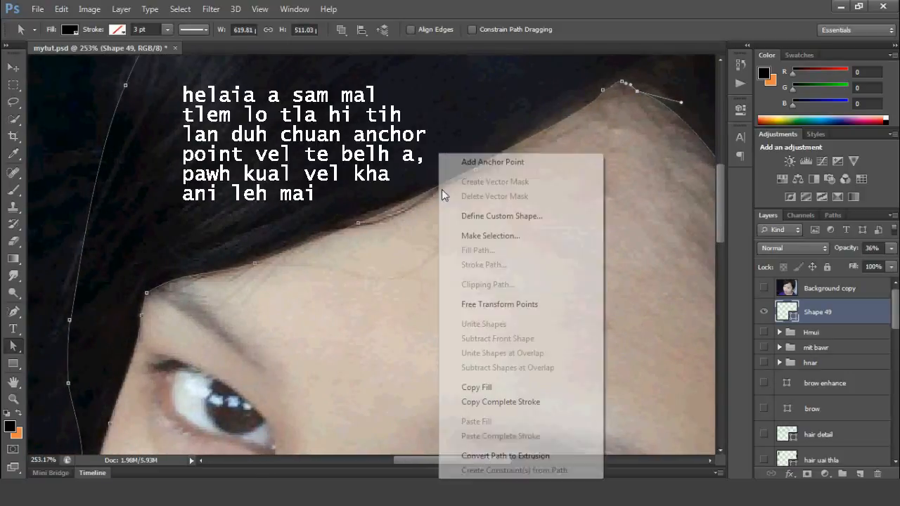
left_click(461, 166)
right_click(449, 180)
left_click(485, 162)
right_click(427, 192)
left_click(450, 163)
Step: Pull the added fringe anchor points and their handles out over the forehead to form a thin loose strand
left_click_drag(436, 187, 412, 226)
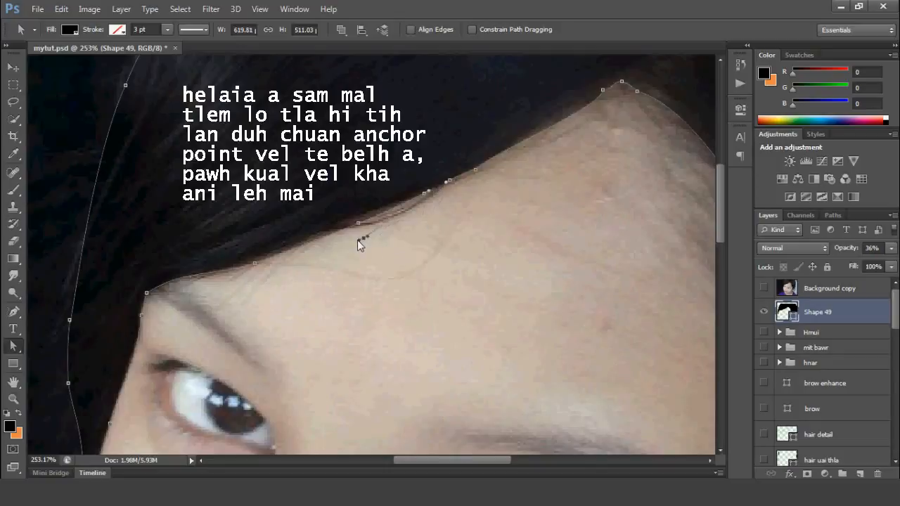
left_click_drag(321, 251, 401, 234)
left_click_drag(418, 199, 421, 218)
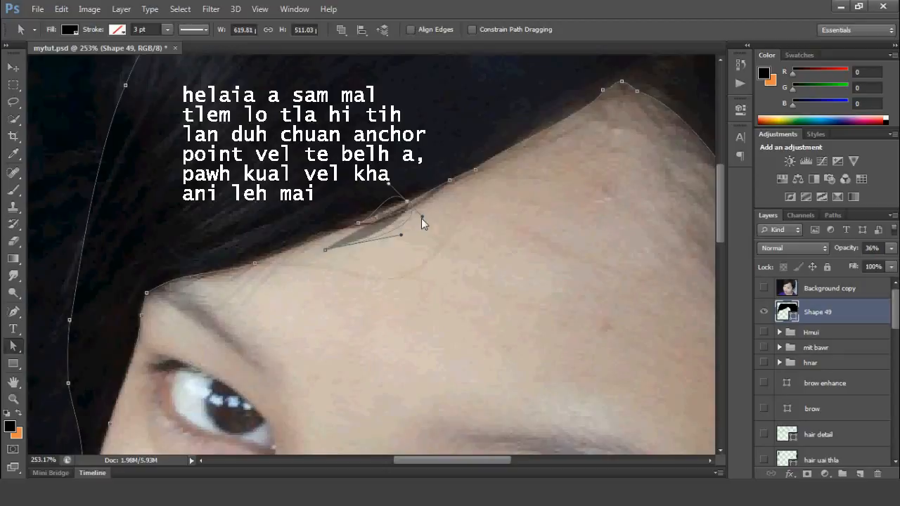
left_click_drag(375, 184, 296, 283)
left_click_drag(327, 249, 413, 203)
left_click_drag(489, 187, 390, 217)
left_click_drag(312, 298, 319, 253)
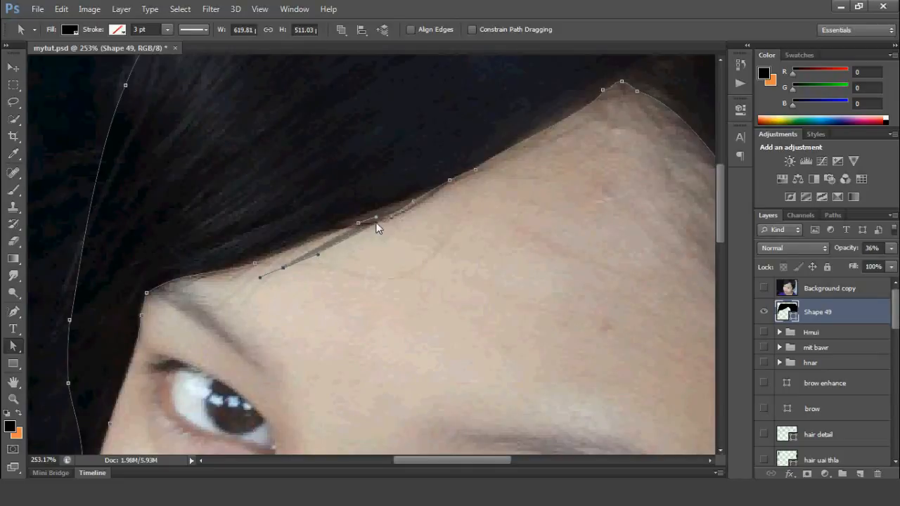
Step: Move the loose strand's tip toward the eyebrow and adjust its base and handles to form a narrow point
left_click(415, 202)
left_click_drag(283, 268, 257, 274)
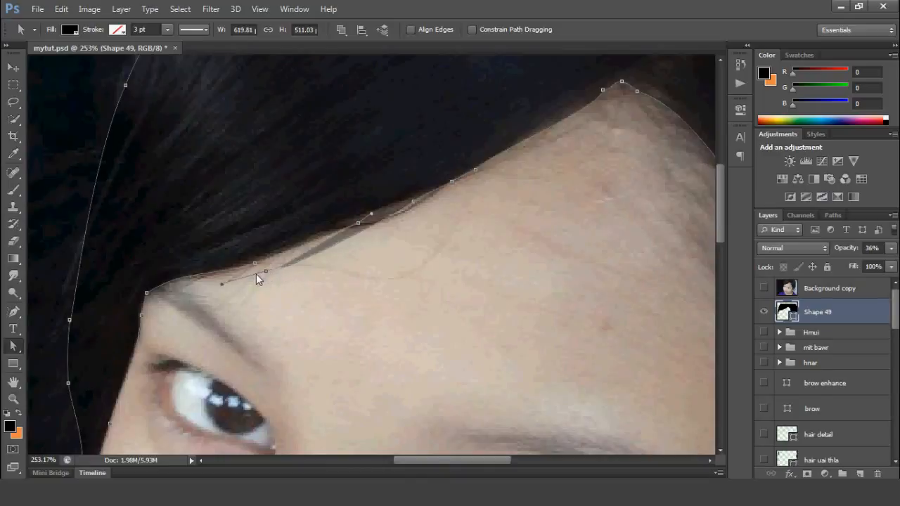
left_click_drag(359, 224, 296, 267)
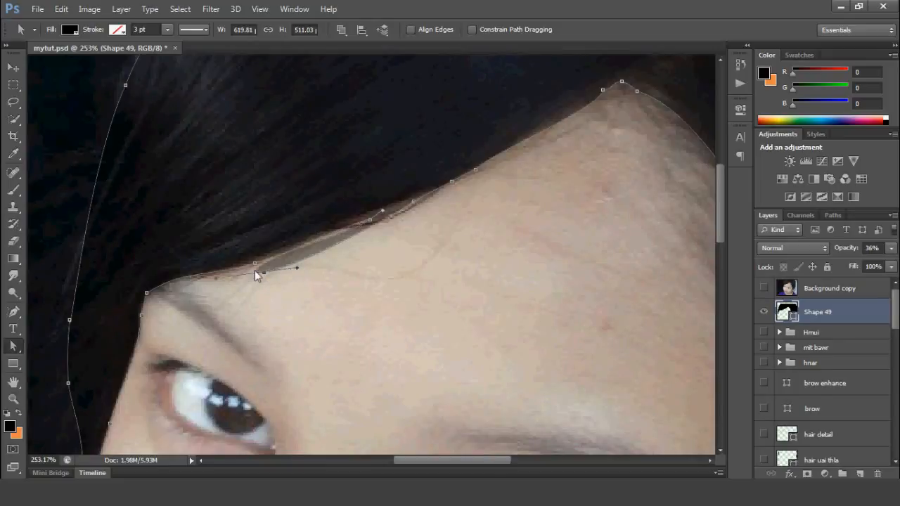
left_click_drag(218, 282, 253, 274)
left_click(370, 222)
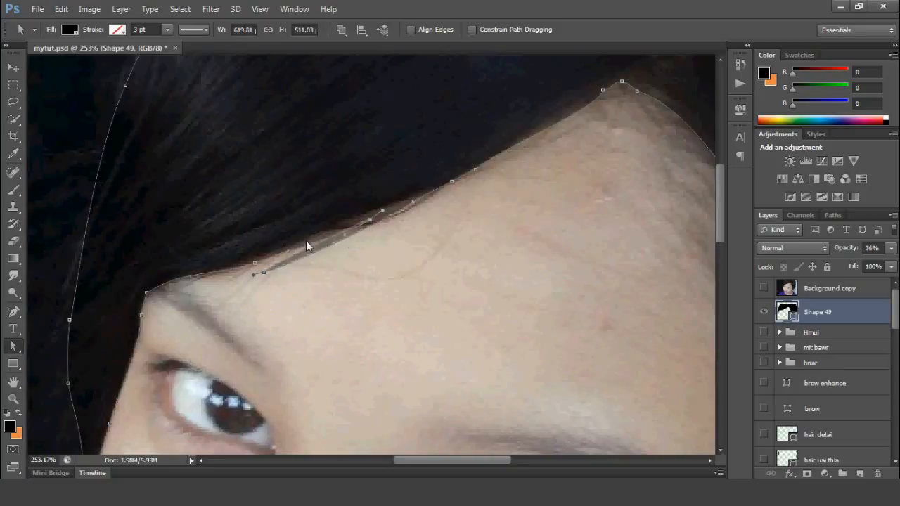
left_click_drag(321, 235, 342, 225)
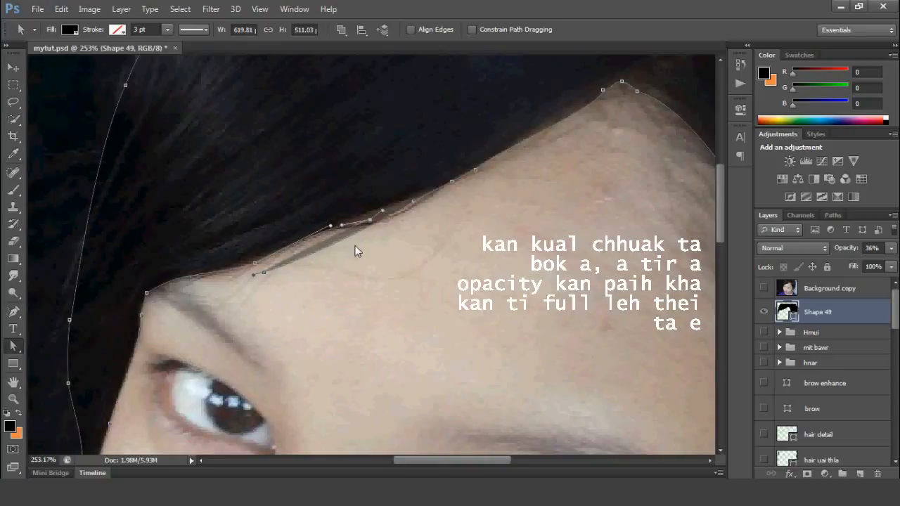
Step: Deselect the path and set the Shape 49 layer's opacity to 100%
left_click(402, 259)
left_click(890, 248)
left_click_drag(852, 267, 895, 267)
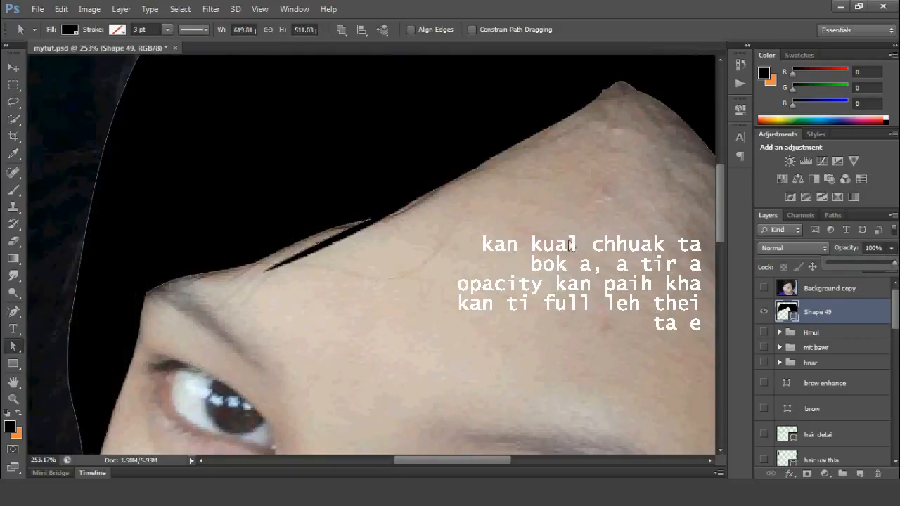
Step: Fine-tune the handles at the loose strand's base and underside, and view the whole hair shape
left_click(320, 239)
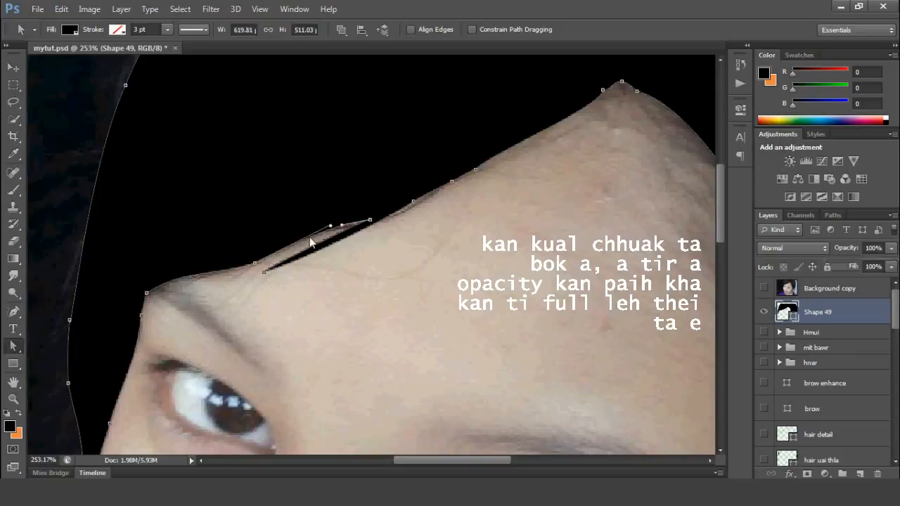
left_click(254, 265)
left_click_drag(343, 226, 381, 222)
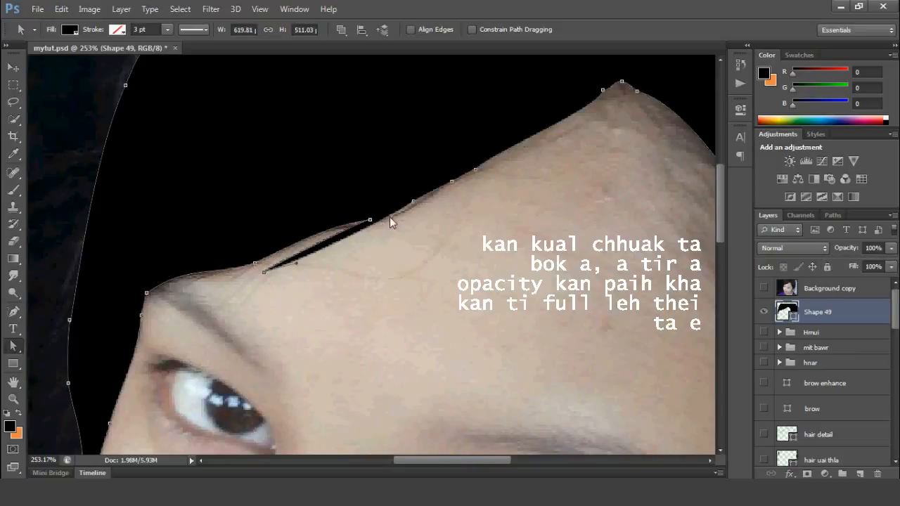
left_click(416, 201)
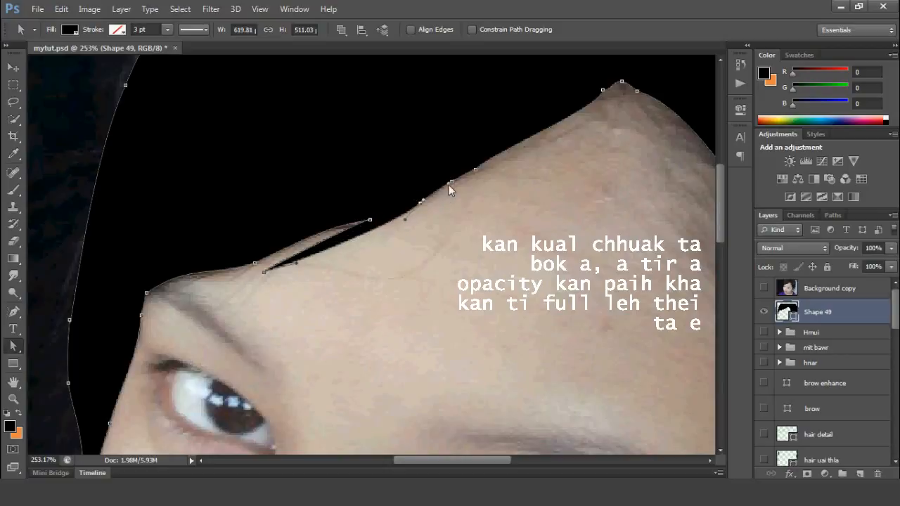
left_click_drag(402, 218, 288, 272)
key("ctrl+0")
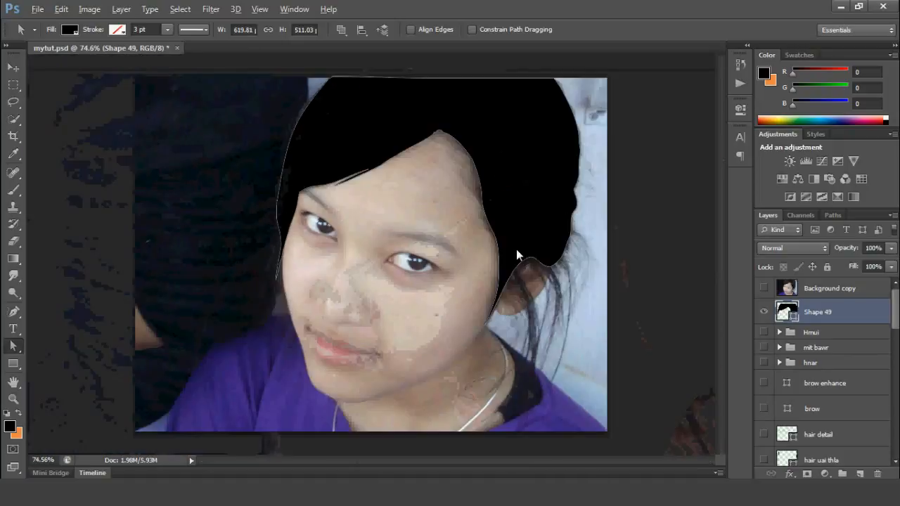
Step: Make the hair uai thla layer with the thin hanging strands visible
left_click_drag(896, 320, 897, 447)
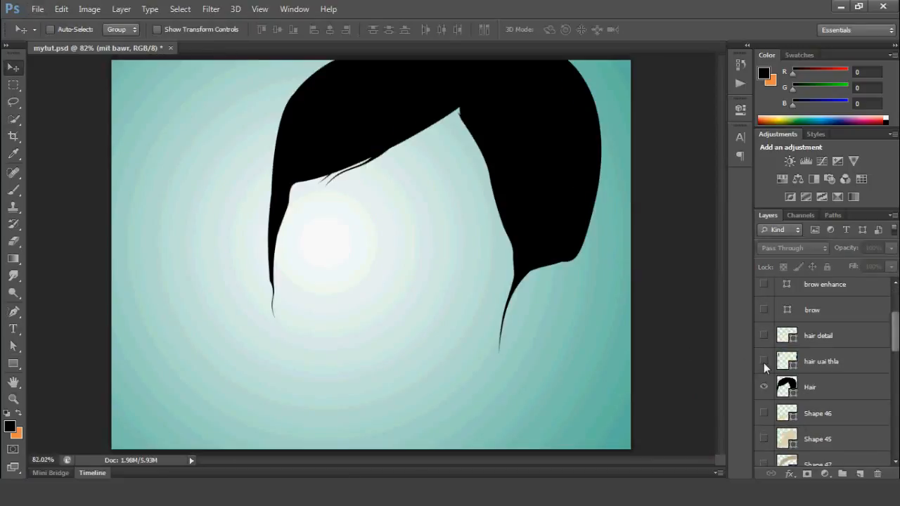
left_click(763, 361)
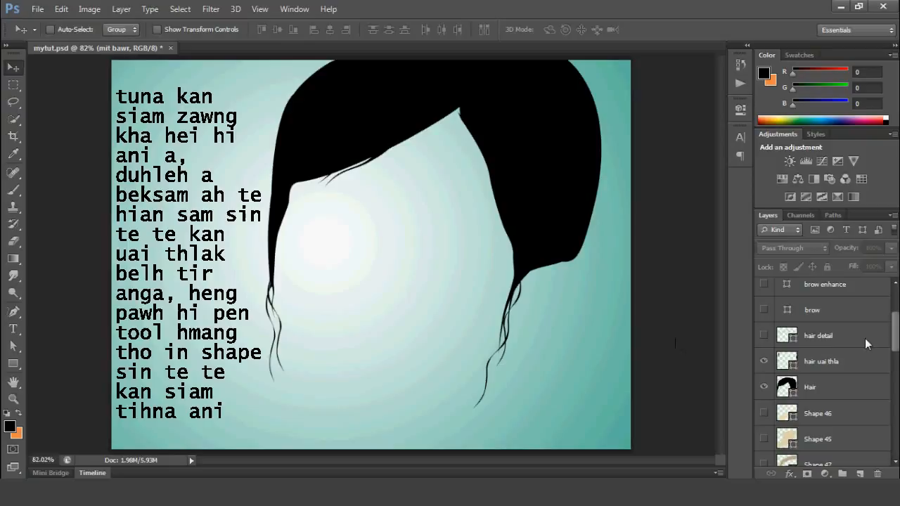
Step: Compare the vector hair with the photo by toggling the visibility of Background copy and Layer 1
left_click_drag(896, 343, 894, 301)
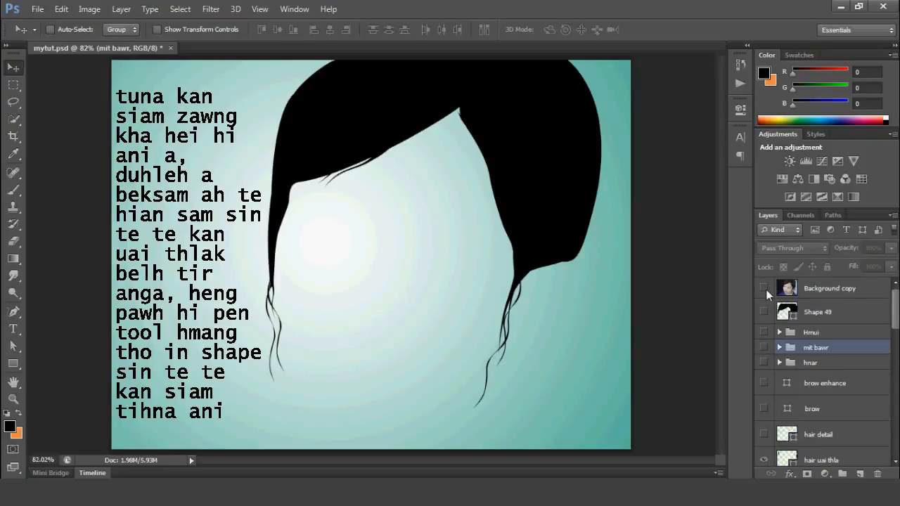
left_click(764, 288)
left_click(764, 288)
scroll(866, 308, "down", 10)
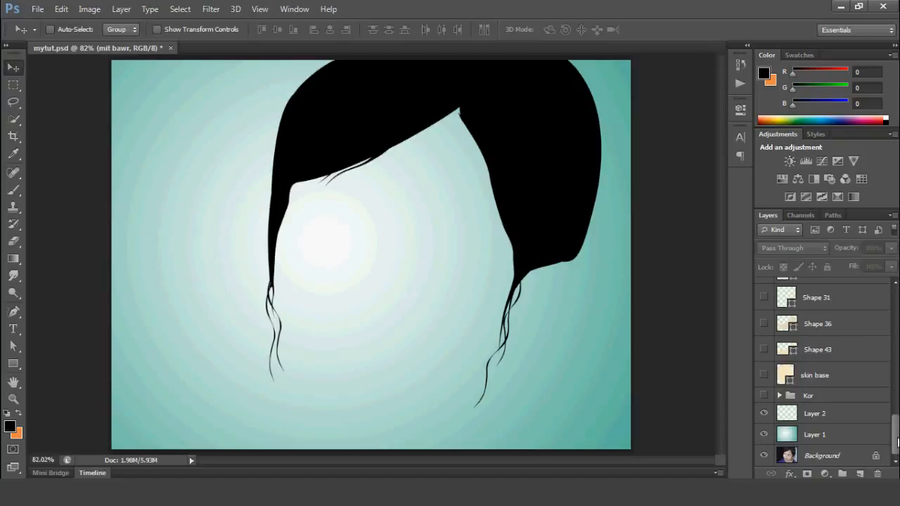
left_click(763, 434)
left_click(764, 434)
left_click(764, 434)
left_click(764, 434)
left_click(764, 434)
left_click(764, 434)
Step: Show the hair detail layer and hide the Layer 1 gradient so the photo lies behind the hair
left_click_drag(892, 442, 895, 350)
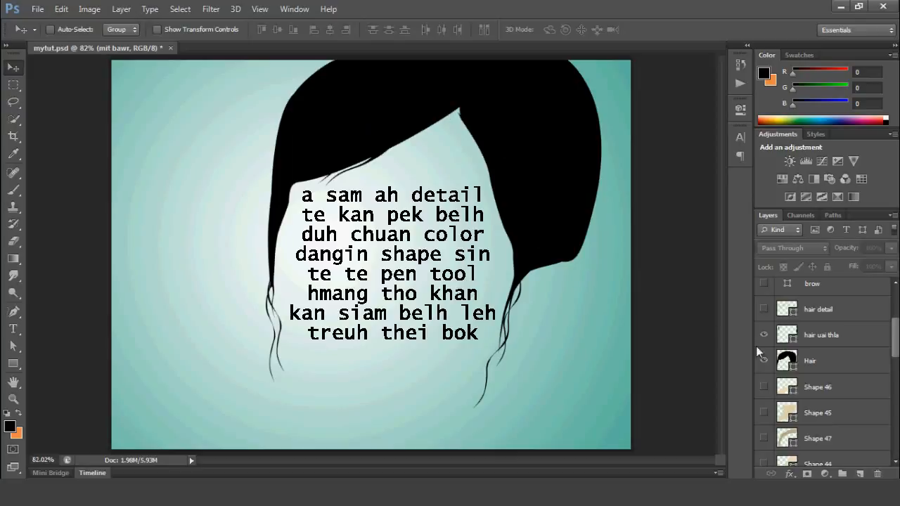
left_click(763, 309)
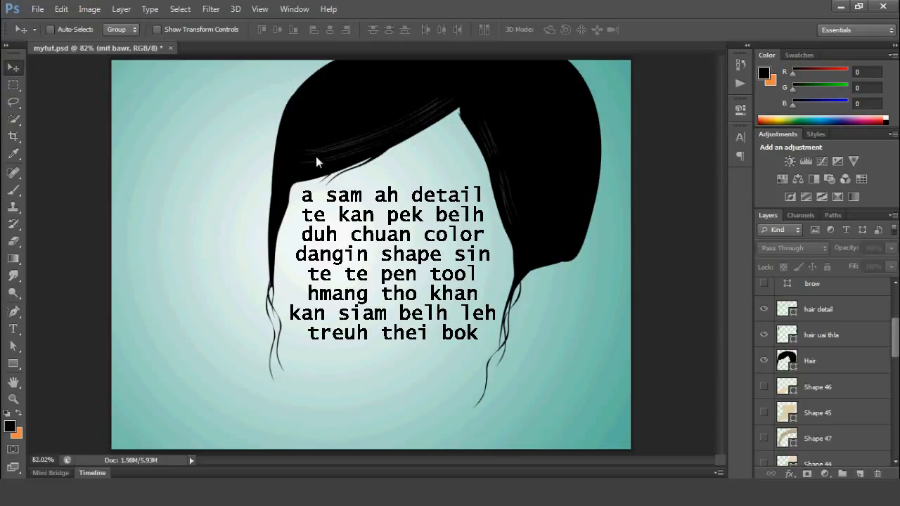
left_click_drag(895, 346, 894, 437)
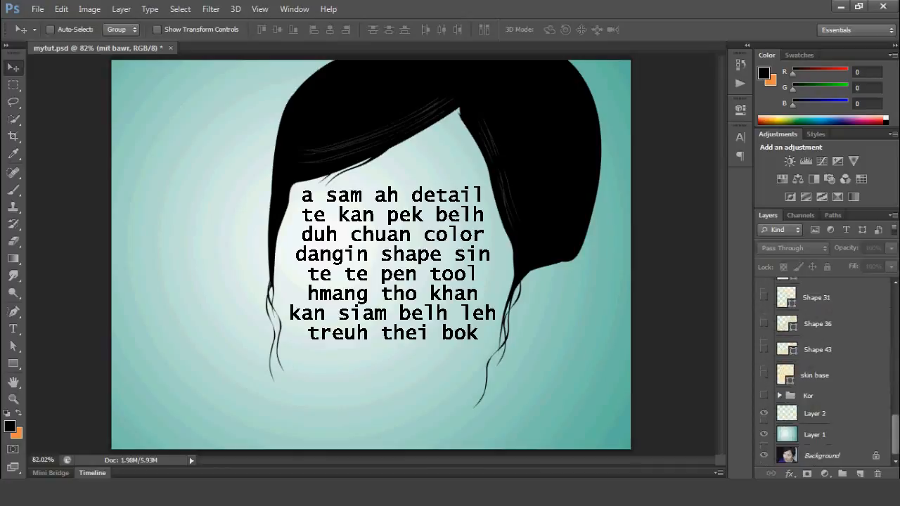
left_click(764, 434)
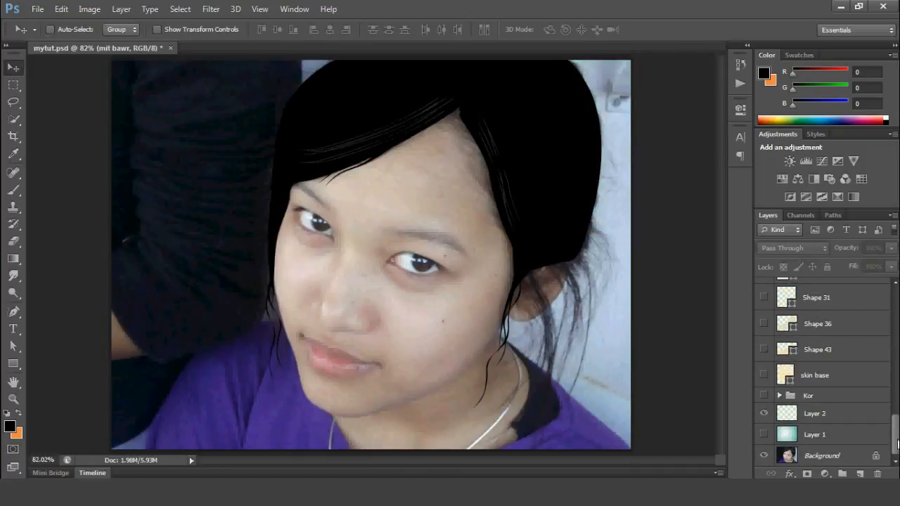
Step: Select the Shape 49 layer for pen drawing and set the foreground colour to near-white f1f1f1
left_click_drag(895, 430, 895, 304)
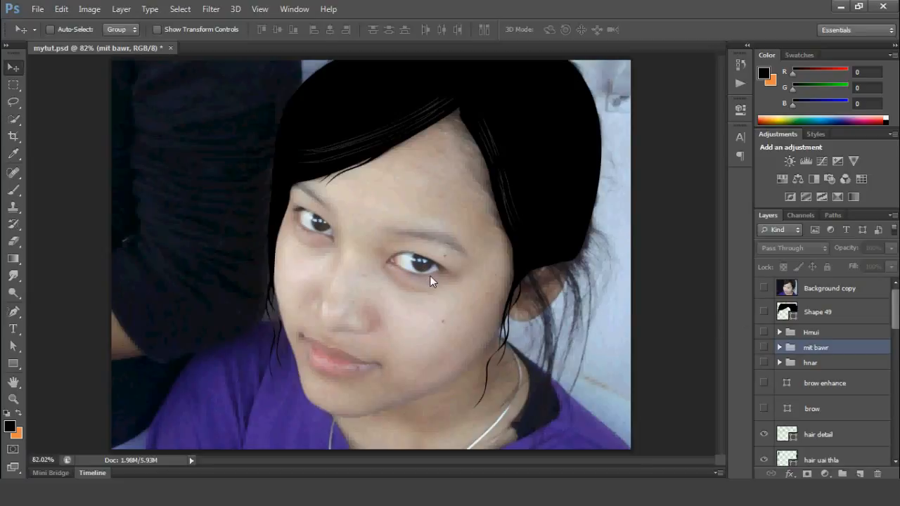
scroll(412, 288, "up", 13)
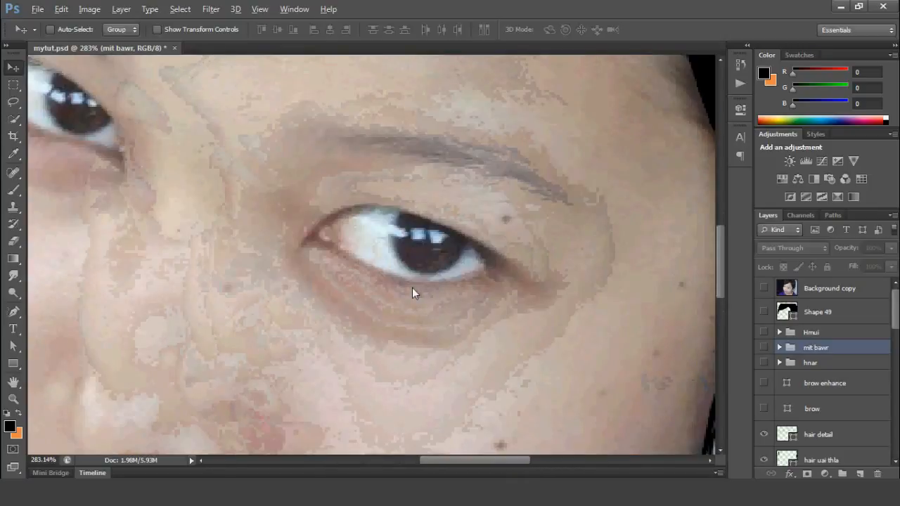
left_click(855, 312)
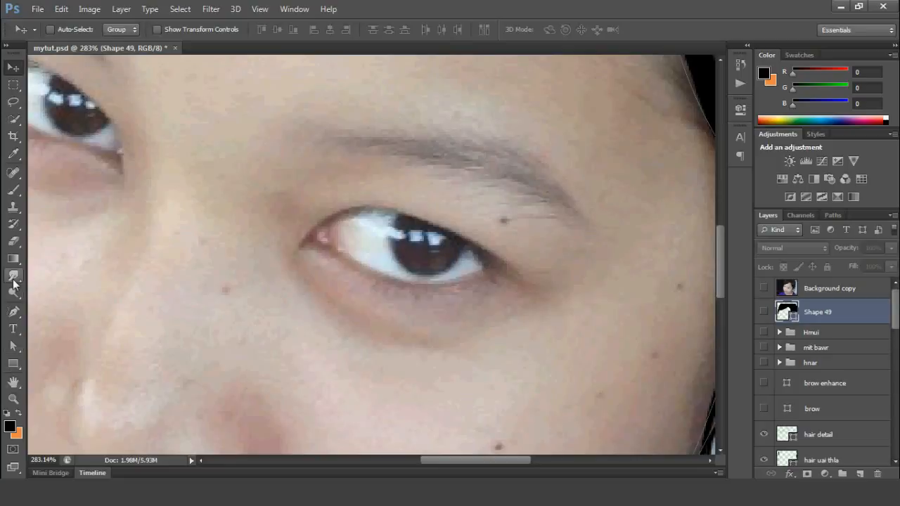
left_click(14, 314)
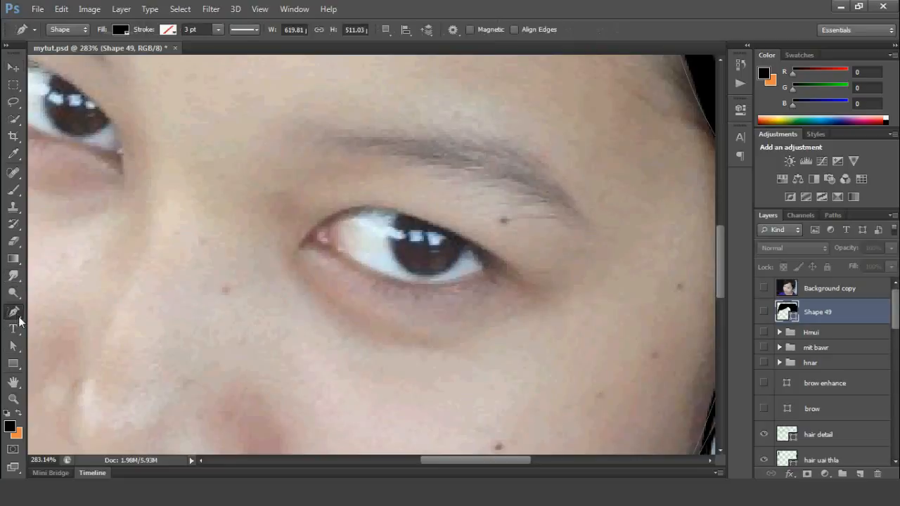
left_click(10, 426)
left_click(417, 237)
left_click_drag(591, 163, 578, 166)
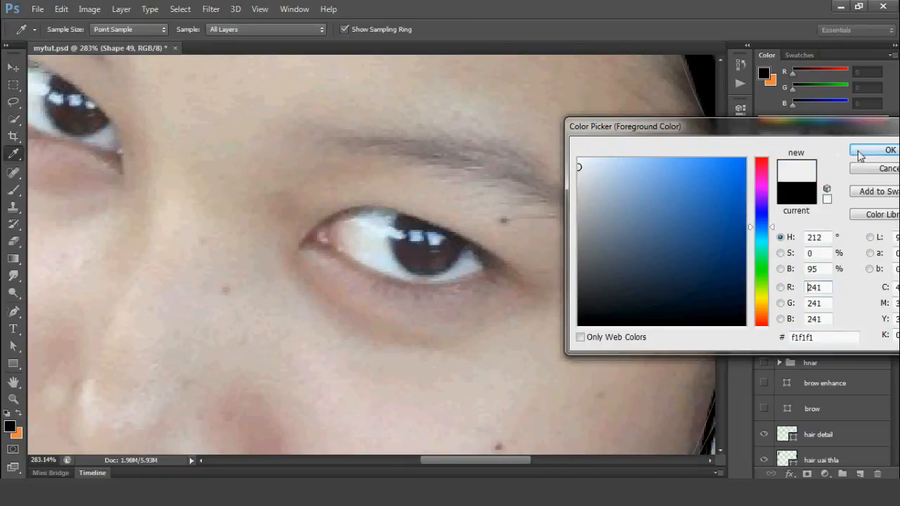
left_click(872, 151)
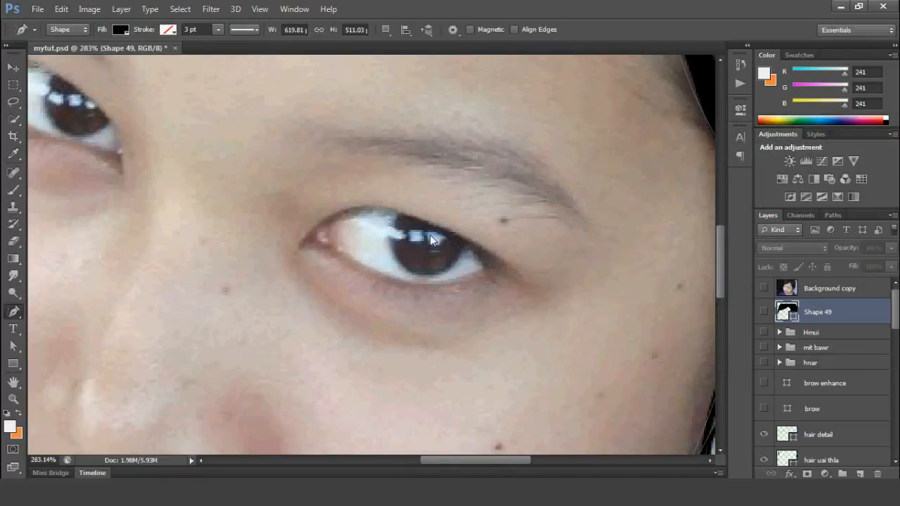
Step: Trace the two small square catchlights and the elongated reflection beside the iris as near-white shapes on the larger eye
left_click_drag(440, 238, 431, 240)
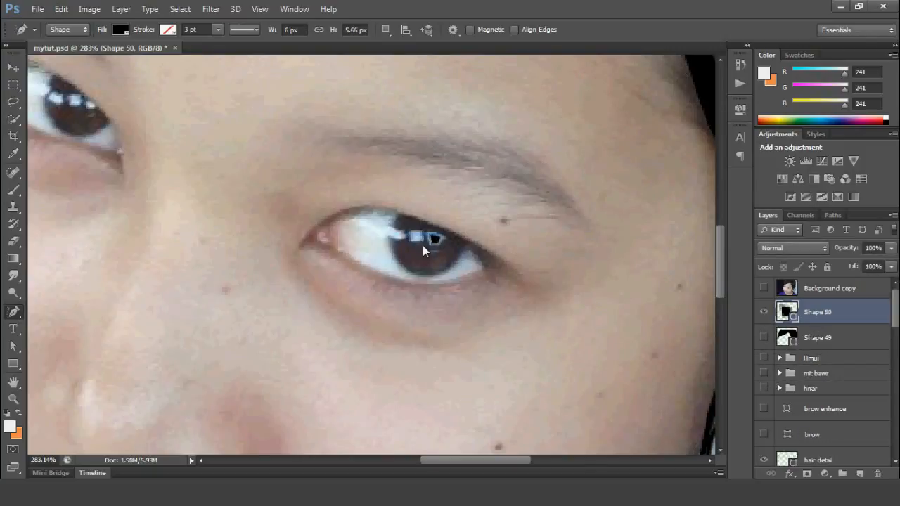
key("ctrl+z")
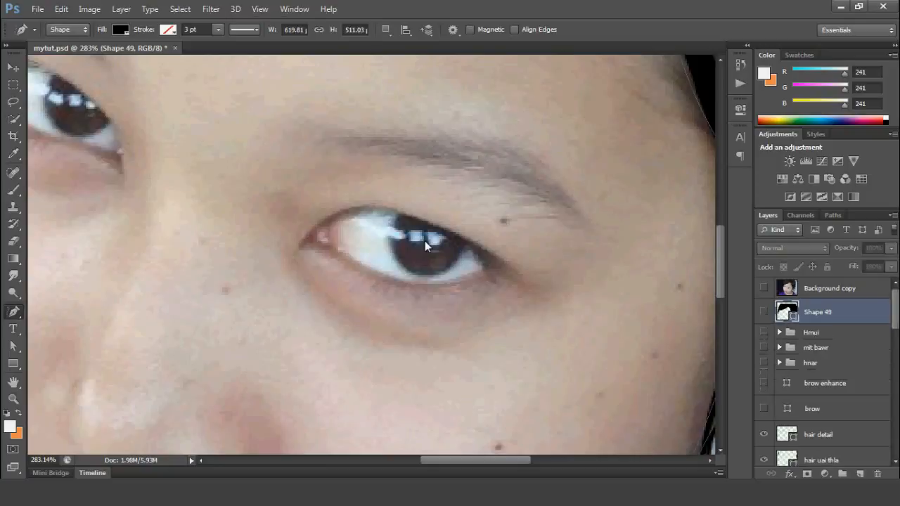
left_click(865, 473)
mouse_move(430, 232)
left_mouse_down()
mouse_move(423, 240)
mouse_move(413, 231)
left_mouse_up()
mouse_move(402, 234)
left_mouse_down()
mouse_move(367, 223)
mouse_move(400, 235)
left_mouse_up()
scroll(414, 239, "up", 5)
scroll(418, 270, "down", 3)
Step: Set the foreground colour to dark grey, RGB 40, 38, 41, for drawing the iris with the Pen tool
left_click(9, 426)
left_click(402, 284)
left_click(599, 300)
left_click(882, 151)
key("p")
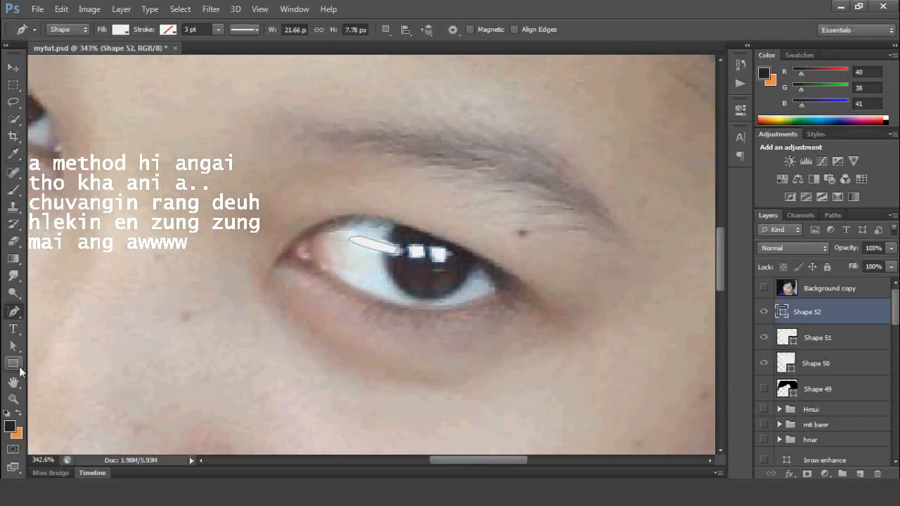
left_click(392, 226)
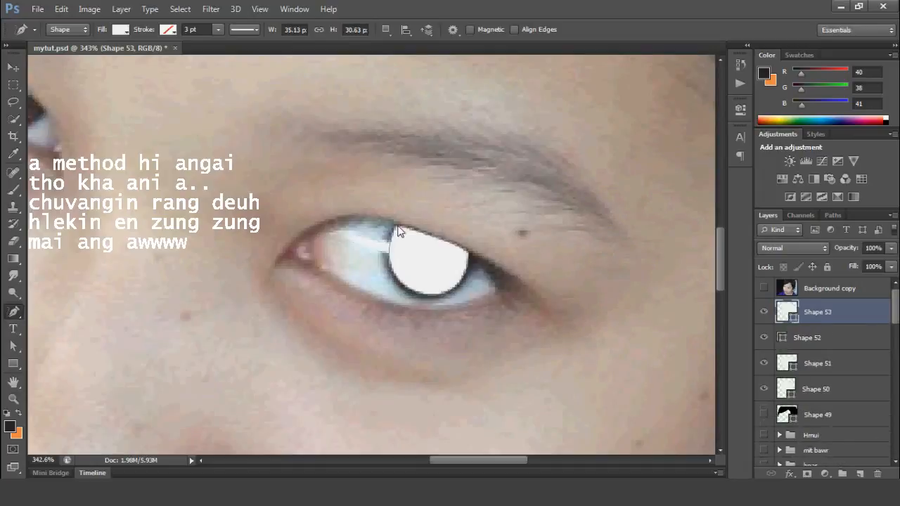
left_click(121, 30)
left_click(60, 94)
key("Return")
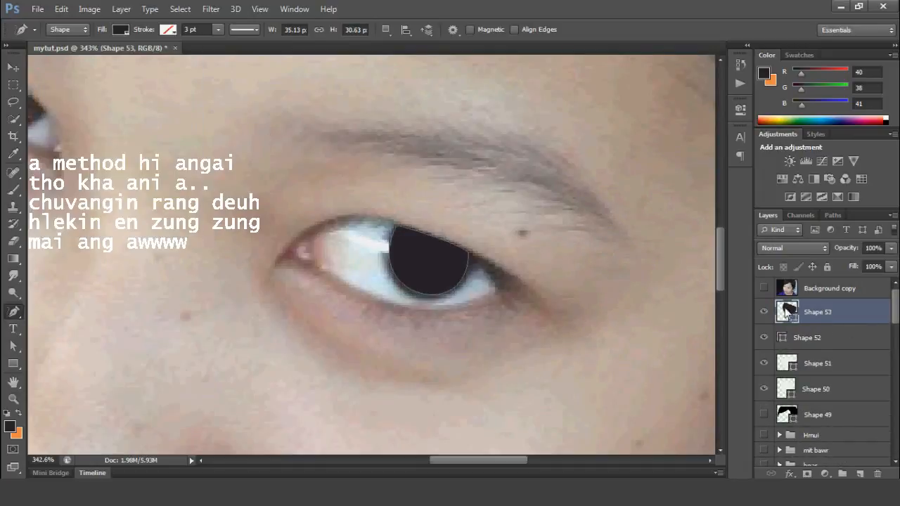
left_click_drag(830, 340, 830, 301)
left_click(764, 337)
left_click(764, 337)
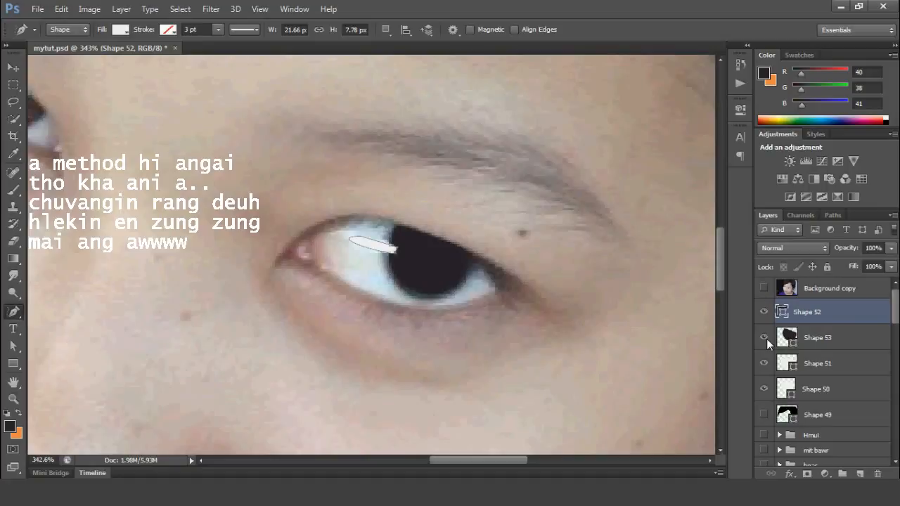
left_click(764, 337)
left_click(815, 338)
key("a")
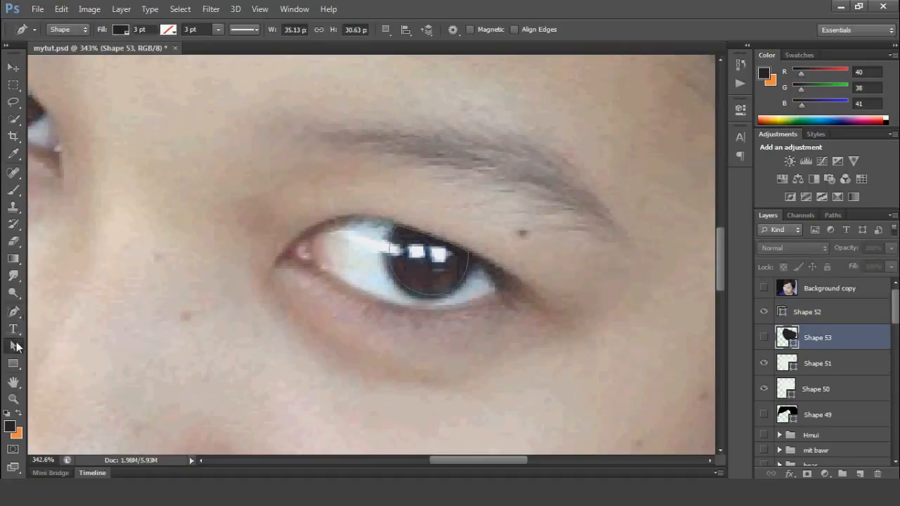
key("Delete")
left_click(768, 311)
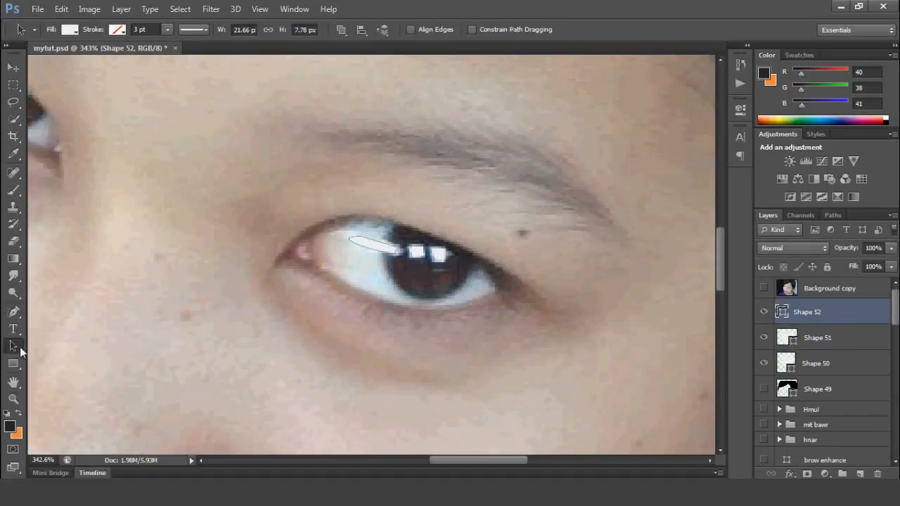
Step: Trace the iris as a dark shape on a new layer and move it beneath the catchlight layers
key("p")
left_click(819, 339)
left_click(860, 474)
left_click(400, 226)
left_click(388, 253)
left_click(415, 291)
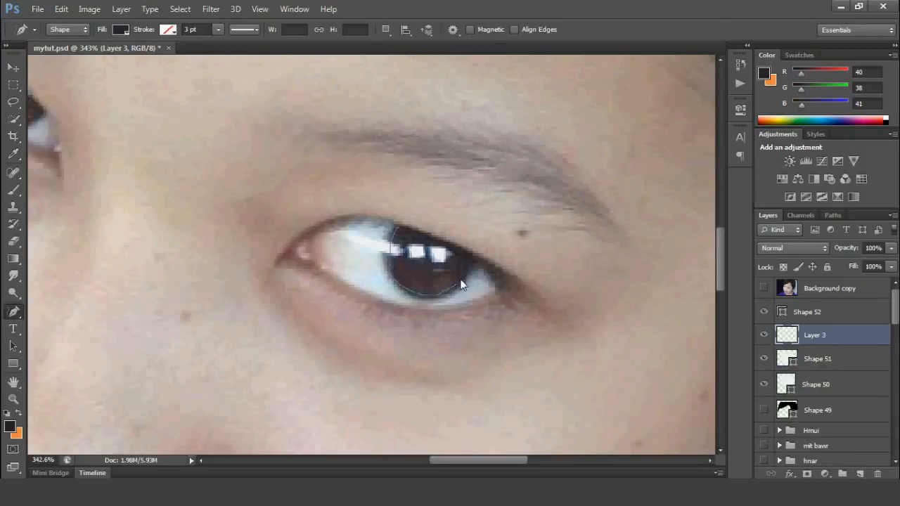
left_click(458, 283)
left_click(470, 254)
left_click(400, 226)
mouse_move(819, 338)
left_mouse_down()
mouse_move(835, 364)
mouse_move(836, 392)
left_mouse_up()
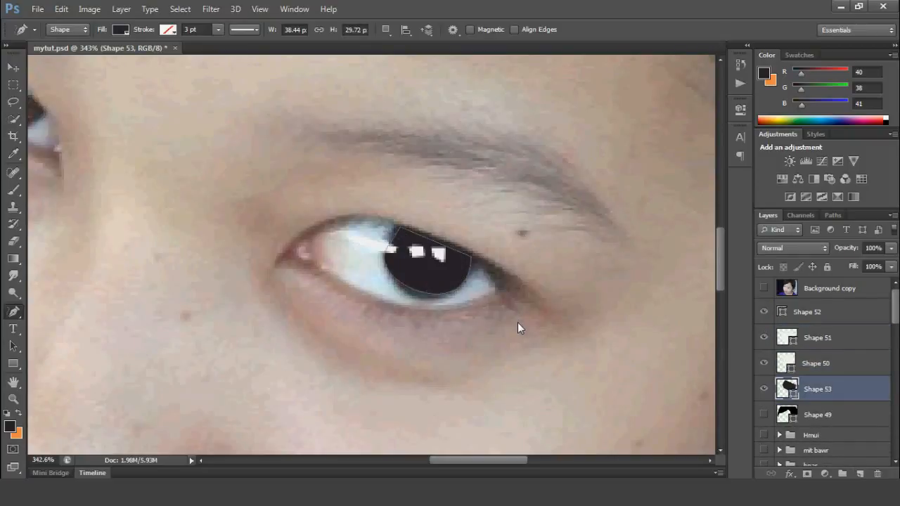
Step: Reshape the dark iris outline with Direct Selection so its sides and lower curve follow the photo
left_click(14, 346)
left_click(66, 360)
left_click_drag(420, 293, 416, 298)
right_click(411, 295)
left_click(449, 163)
left_click_drag(374, 262, 390, 237)
left_click_drag(471, 256, 469, 253)
left_click_drag(442, 308, 439, 305)
left_click(566, 307)
Step: Set the foreground to light grey, RGB 225, and trace the white of the eye on a new layer beneath the iris
scroll(565, 307, "down", 1)
left_click(848, 415)
left_click(860, 474)
left_click(16, 312)
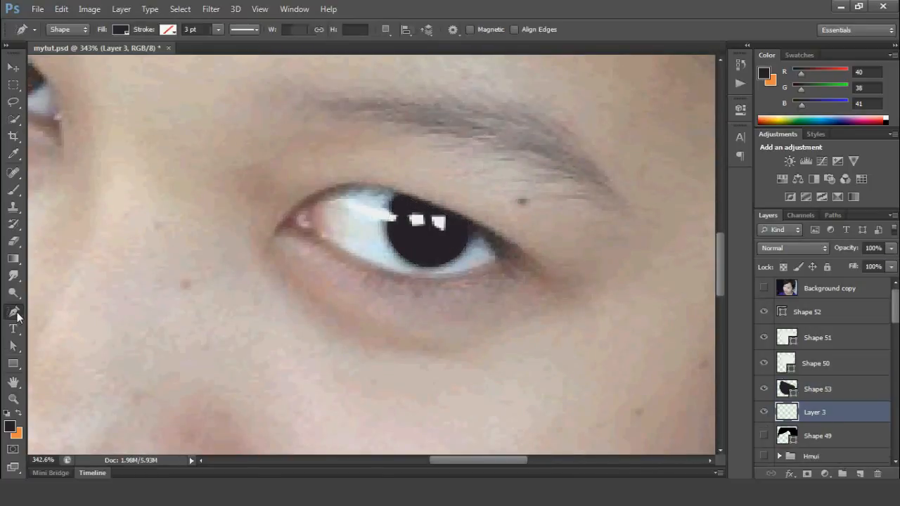
left_click(10, 425)
left_click_drag(577, 205, 575, 173)
key("Return")
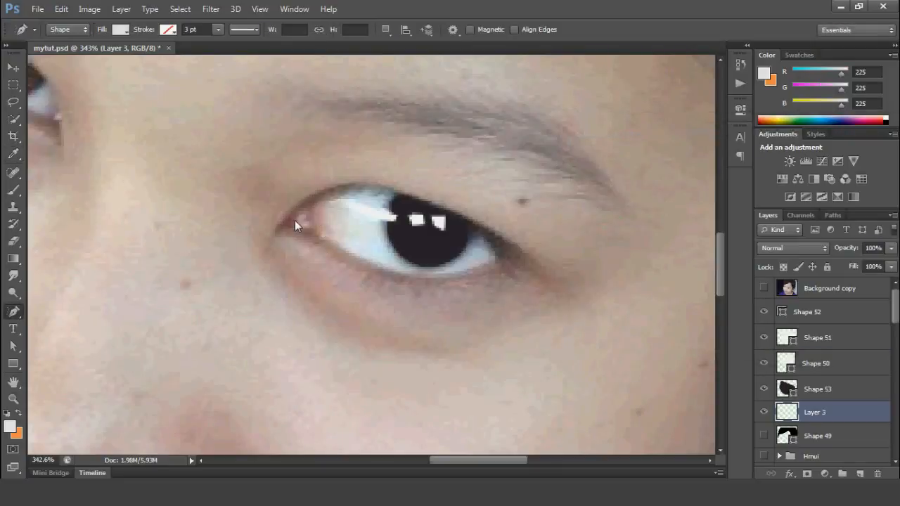
mouse_move(480, 266)
left_mouse_down()
mouse_move(480, 230)
mouse_move(419, 202)
mouse_move(338, 194)
mouse_move(310, 213)
left_mouse_up()
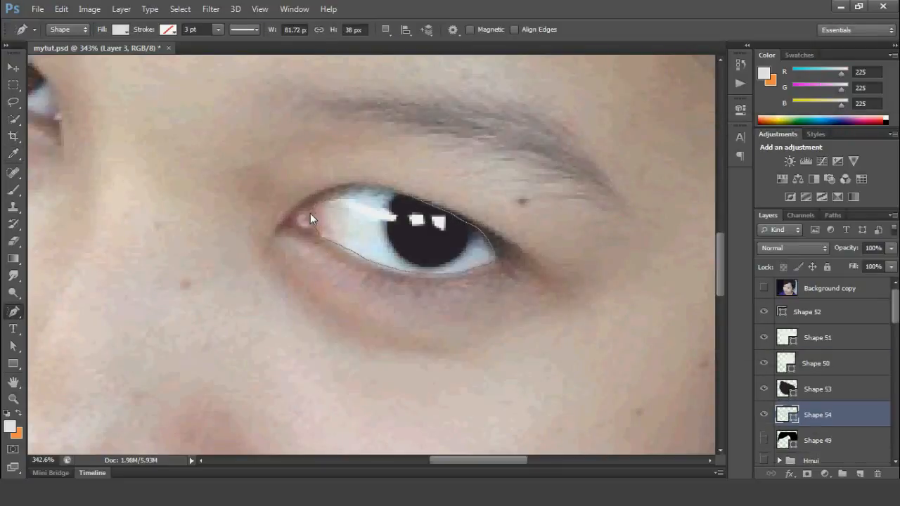
Step: Adjust the eye white's anchor points and handles to fit the eyelid curves and extend it into the inner corner
left_click(9, 347)
left_click(76, 361)
left_click(357, 255)
left_click_drag(422, 296, 440, 279)
left_click(455, 213)
left_click_drag(482, 201, 487, 215)
left_click_drag(351, 170, 354, 163)
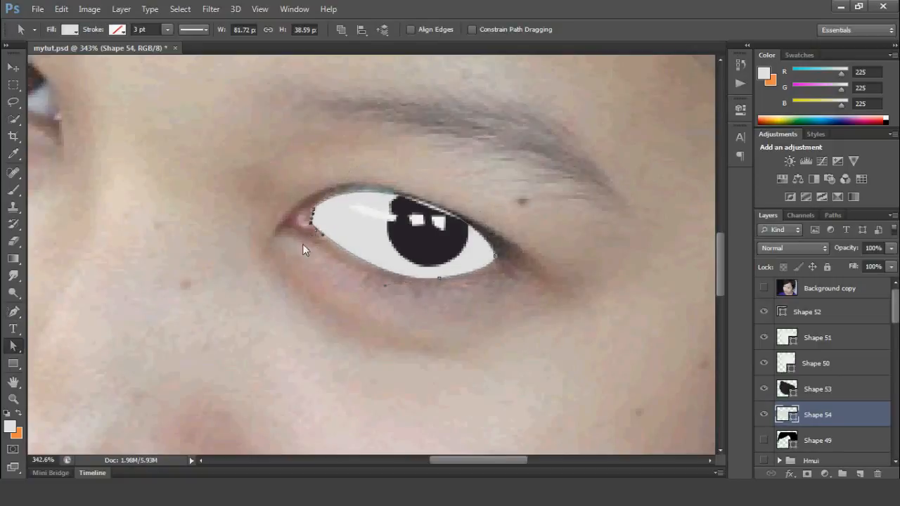
mouse_move(311, 223)
left_mouse_down()
mouse_move(301, 227)
mouse_move(309, 209)
left_mouse_up()
left_click_drag(483, 209, 473, 213)
left_click_drag(351, 165, 354, 166)
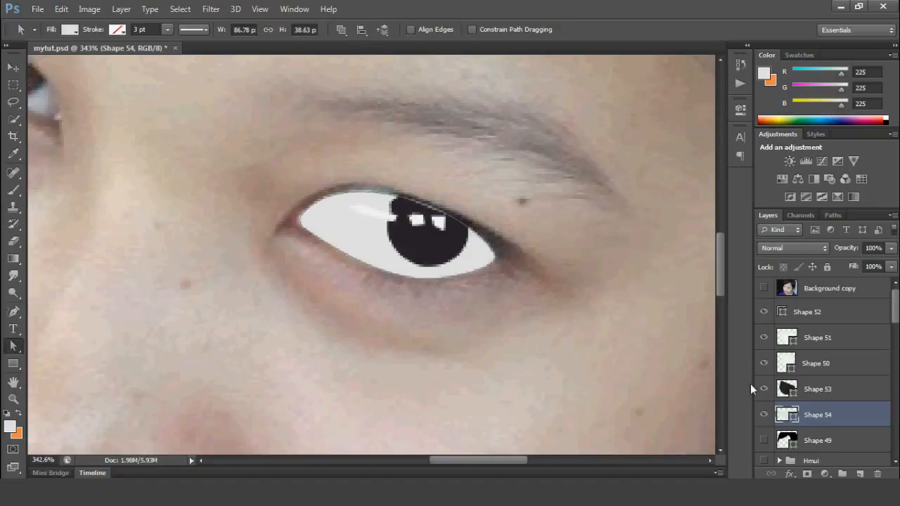
Step: Set the foreground to brown, RGB 74, 39, 21, and trace an inner iris shape within the dark iris
left_click(808, 389)
left_click(10, 426)
left_click(764, 317)
left_click_drag(687, 293, 699, 277)
key("Return")
left_click(441, 255)
left_click(452, 242)
left_click(452, 216)
left_click(399, 203)
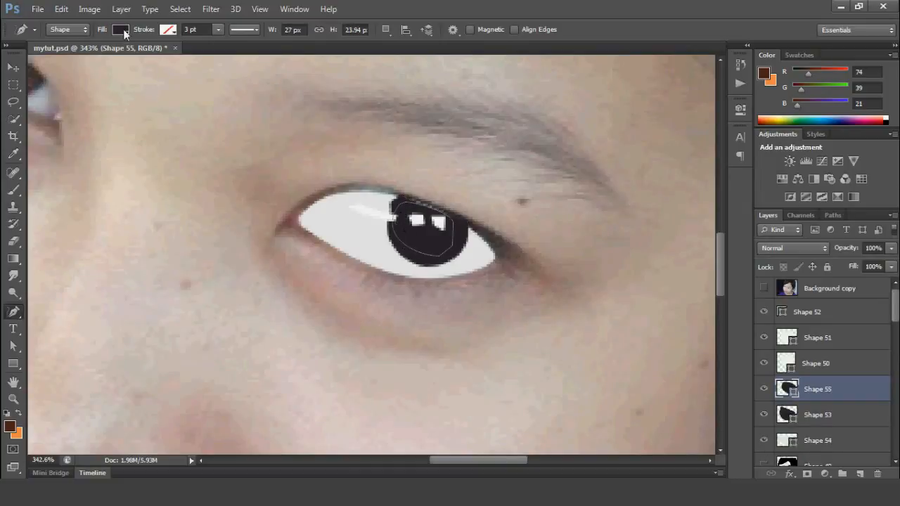
Step: Fill the inner iris shape with dark brown and adjust the handles along its lower outer edge
left_click(121, 29)
left_click(80, 129)
left_click(104, 122)
left_click(159, 114)
left_click(151, 114)
left_click(126, 161)
left_click(95, 94)
left_click(436, 234)
left_click(13, 347)
left_click_drag(442, 255, 454, 242)
left_click(197, 329)
Step: Set the foreground colour to black and trace a tiny pupil below the catchlights on a new layer
left_click(14, 312)
left_click(10, 426)
left_click(566, 314)
key("Return")
left_click(860, 473)
left_click(424, 228)
left_click(429, 232)
left_click(423, 236)
Step: Round the pupil's outline with Direct Selection and refine the outer edge of the brown inner iris
left_click(13, 347)
scroll(450, 234, "up", 4)
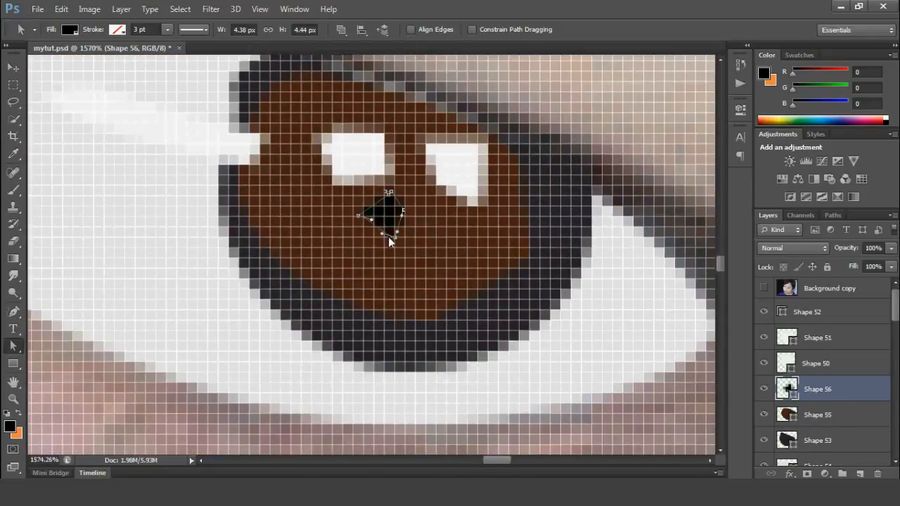
left_click_drag(357, 221, 360, 191)
left_click(430, 214)
scroll(444, 227, "down", 5)
scroll(470, 239, "up", 3)
scroll(418, 253, "up", 3)
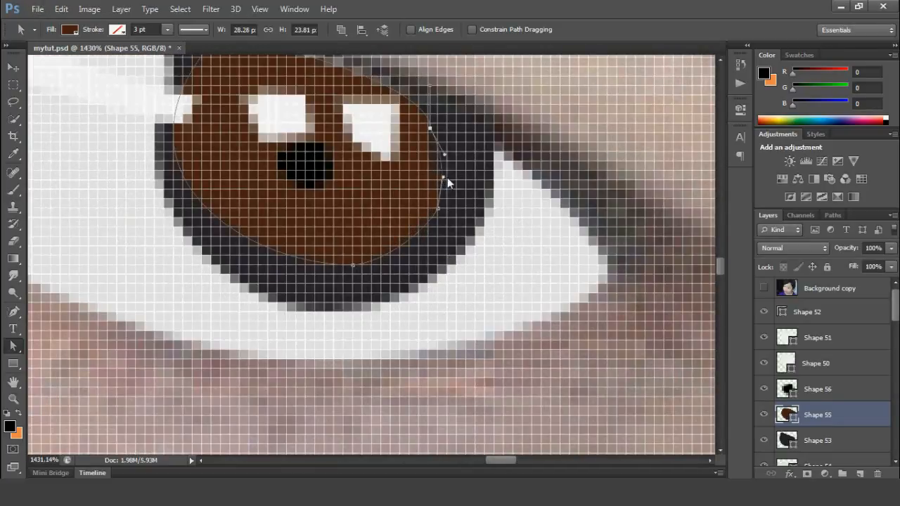
scroll(333, 203, "down", 6)
Step: Set the foreground to grey, RGB 173, and trace shadow shapes over the inner and outer corners of the eye white
left_click(821, 340)
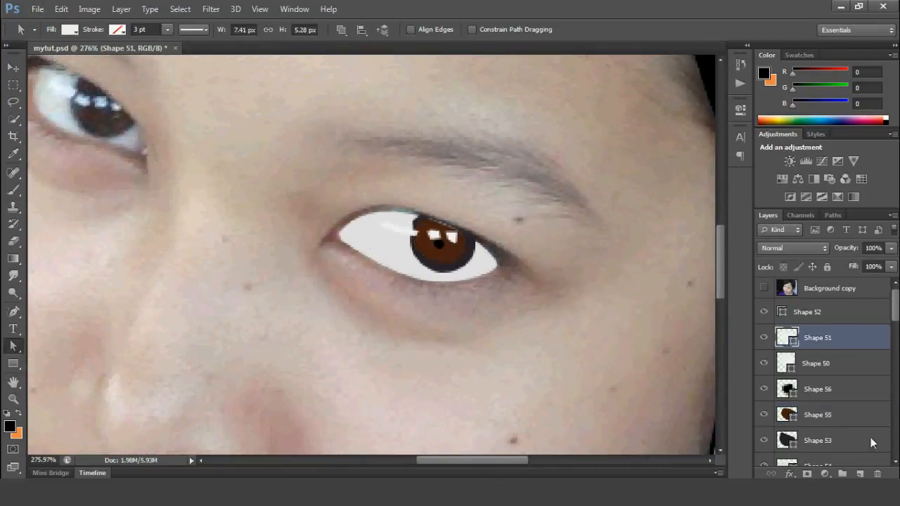
left_click(859, 473)
left_click(13, 312)
left_click(10, 427)
left_click(397, 255)
left_click(579, 200)
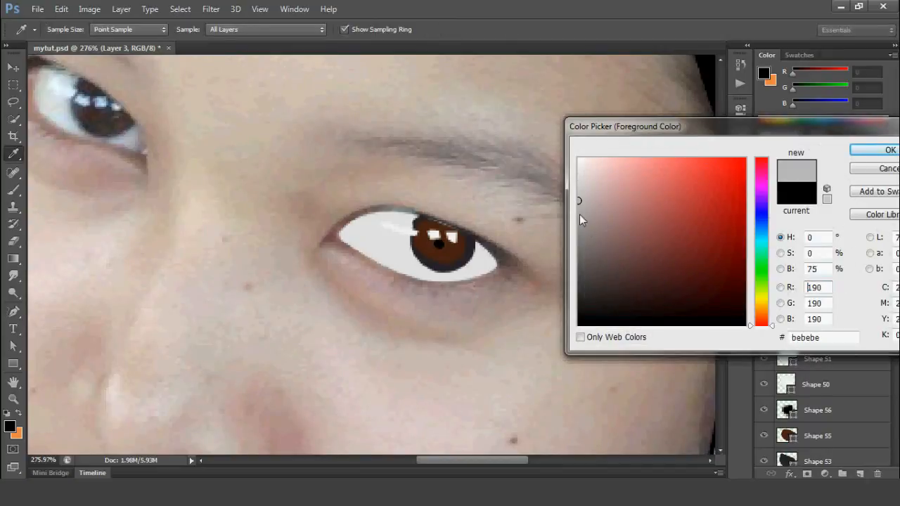
left_click(579, 213)
key("Return")
left_click_drag(355, 246, 344, 264)
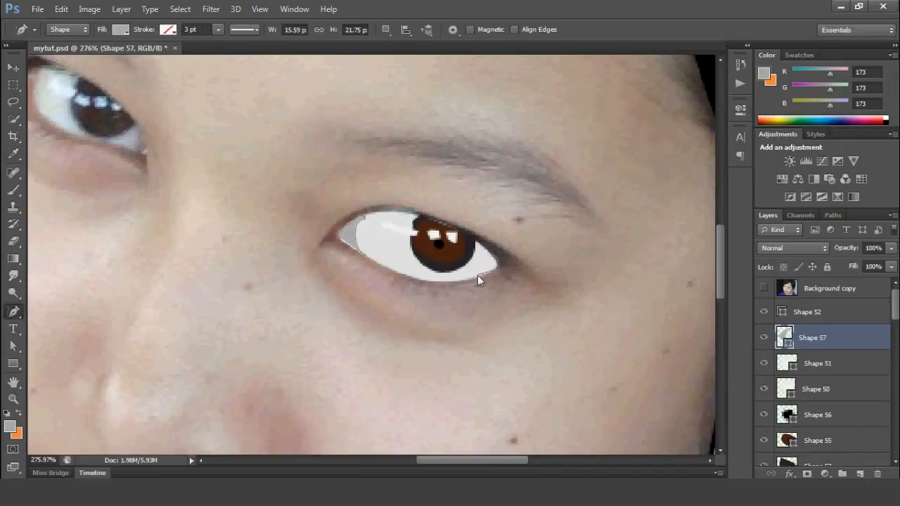
left_click(493, 255)
Step: Adjust the anchor points and handles of the grey inner-corner shadow to follow the eye white's edge
left_click(12, 347)
left_click(359, 243)
scroll(353, 242, "up", 8)
left_click(428, 290)
left_click_drag(434, 296, 437, 303)
left_click_drag(390, 269, 381, 261)
left_click_drag(427, 115, 417, 111)
left_click_drag(427, 103, 464, 93)
left_click(389, 123)
left_click_drag(343, 122, 357, 138)
left_click_drag(341, 139, 340, 144)
left_click_drag(464, 93, 469, 91)
Step: Refine the curve of the grey shadow at the eye's outer corner
left_click_drag(653, 267, 188, 221)
left_click(332, 344)
left_click(404, 254)
left_click_drag(404, 252, 419, 248)
scroll(396, 226, "down", 8)
scroll(439, 299, "down", 6)
scroll(414, 267, "up", 8)
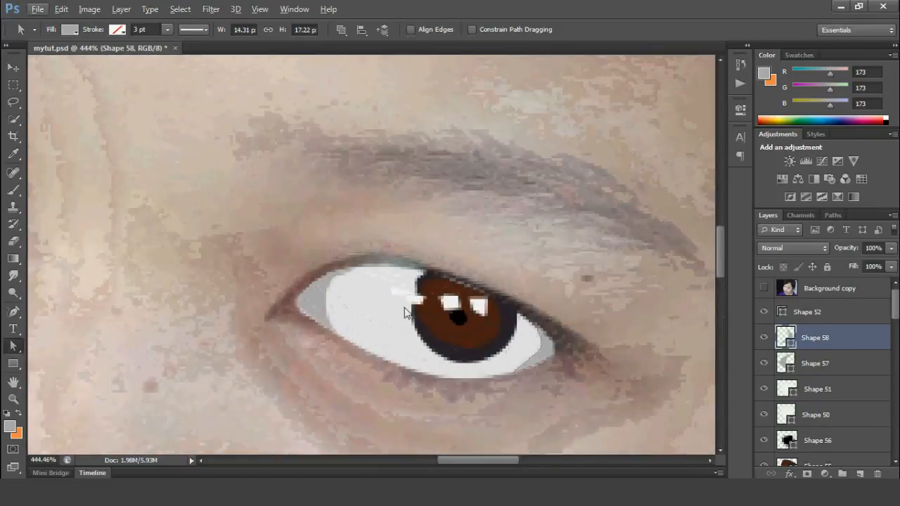
Step: Set the foreground to lighter grey, RGB 201, and trace a second, softer shadow beside each corner shadow
left_click_drag(404, 308, 438, 237)
left_click(860, 473)
left_click(14, 311)
left_click(9, 425)
left_click(343, 244)
left_click(864, 147)
left_click(393, 201)
left_click(378, 204)
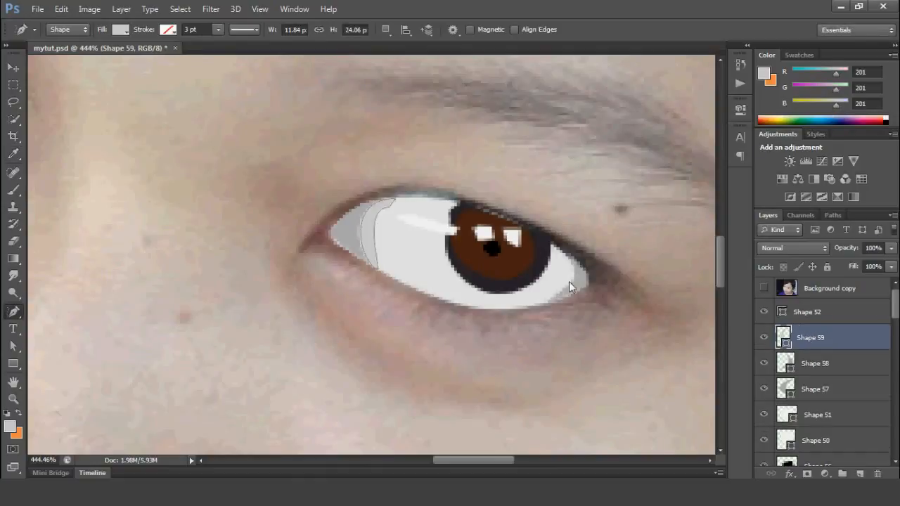
left_click(574, 258)
Step: Refine the curves of the two lighter grey shadows at the inner and outer eye corners
left_click(13, 346)
left_click(376, 247)
left_click_drag(391, 207, 378, 213)
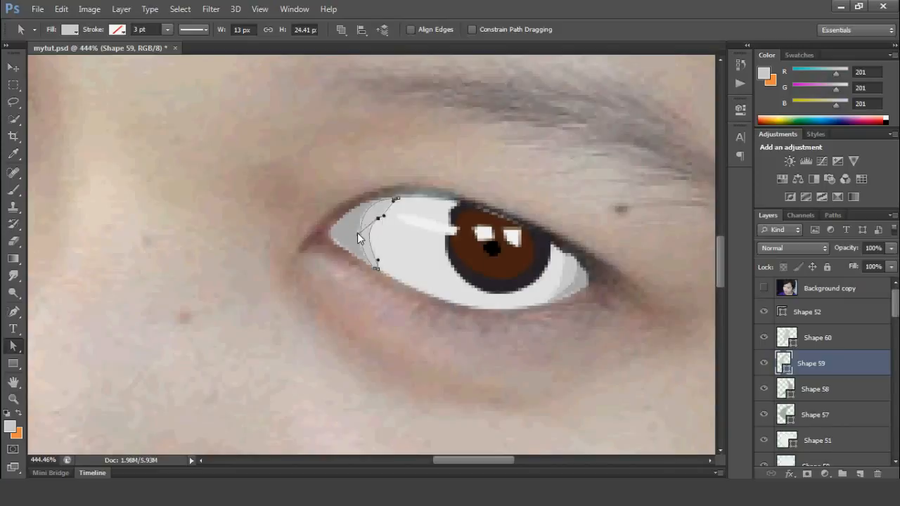
left_click(565, 287)
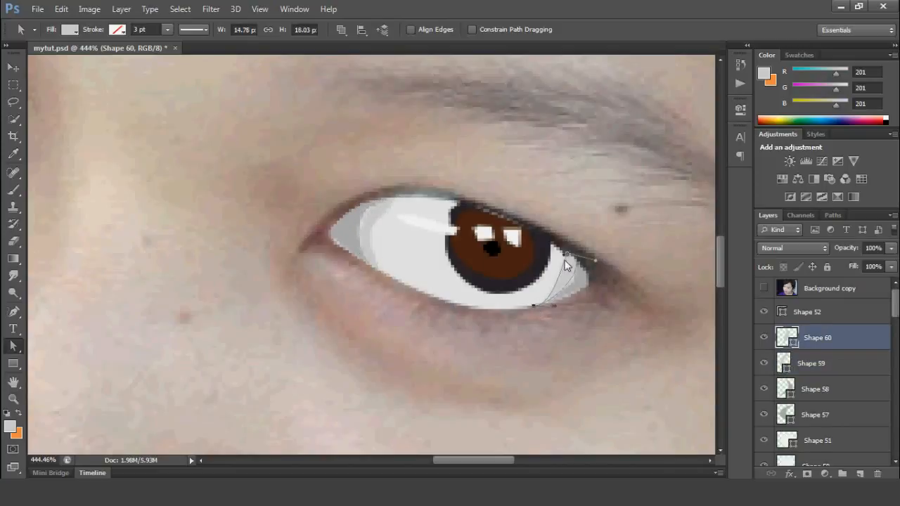
left_click(393, 273)
scroll(389, 274, "down", 10)
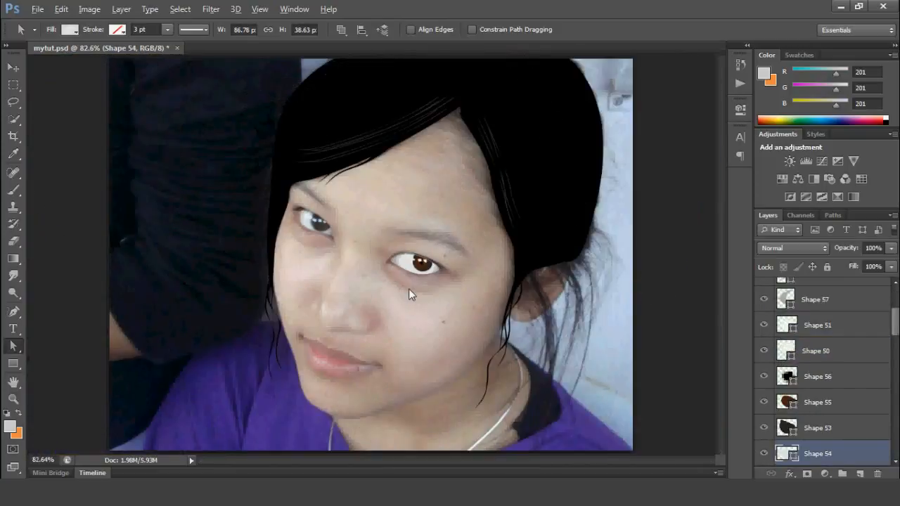
Step: Try several fill swatches on the Shape 55 inner iris and set it to a very dark brown
scroll(407, 284, "up", 10)
left_click(817, 402)
left_click(70, 29)
left_click(124, 95)
left_click(124, 94)
left_click(89, 95)
left_click(49, 94)
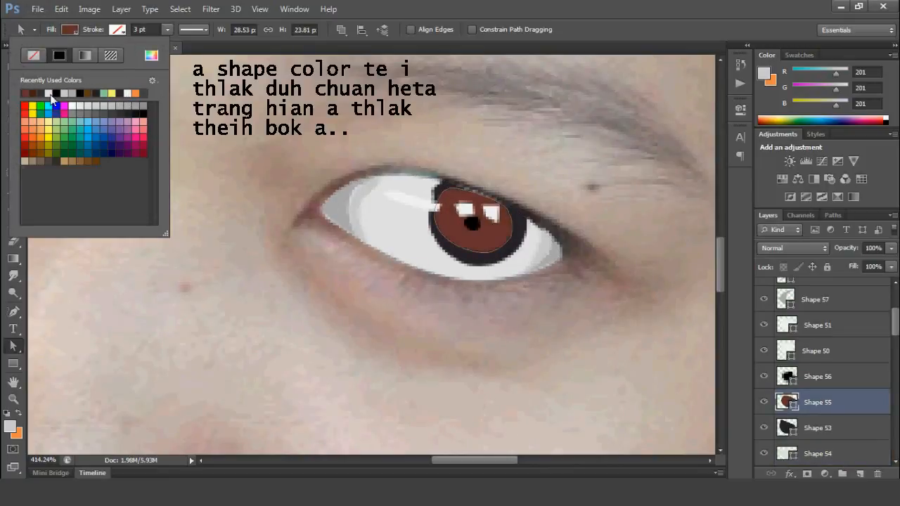
left_click(57, 161)
scroll(227, 184, "down", 8)
scroll(538, 288, "up", 8)
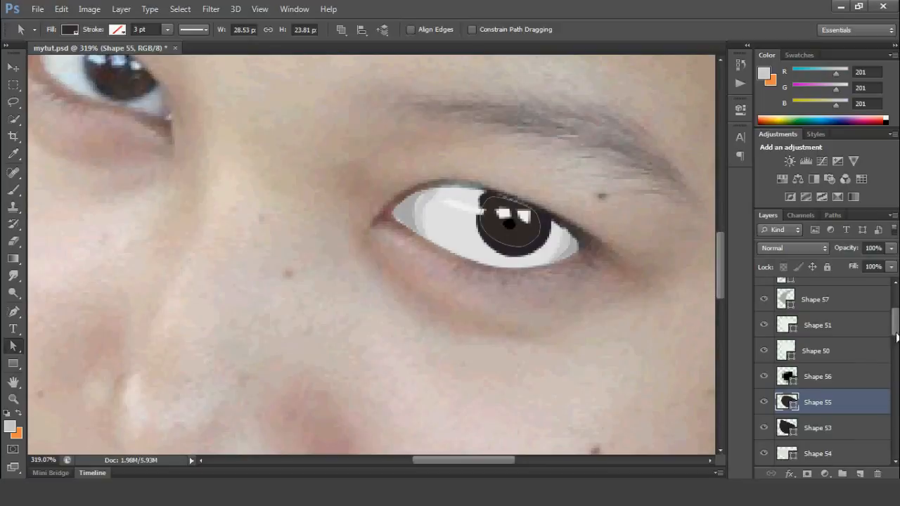
Step: On a new layer above Shape 60, set the foreground to black and trace the upper eyelid line with its jagged lashes
left_click_drag(896, 334, 896, 314)
left_click(817, 335)
left_click(860, 473)
left_click(14, 314)
left_click(10, 426)
left_click(875, 150)
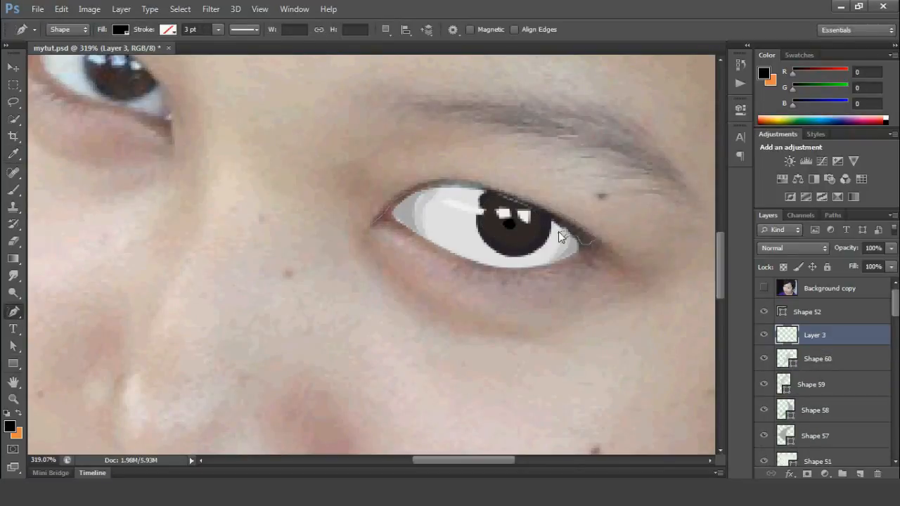
left_click(388, 210)
Step: Refine the upper edge and outer corner of the black upper eyelid shape so it curves smoothly along the lid
left_click(14, 347)
scroll(476, 182, "up", 6)
scroll(409, 203, "down", 4)
left_click_drag(421, 177, 428, 167)
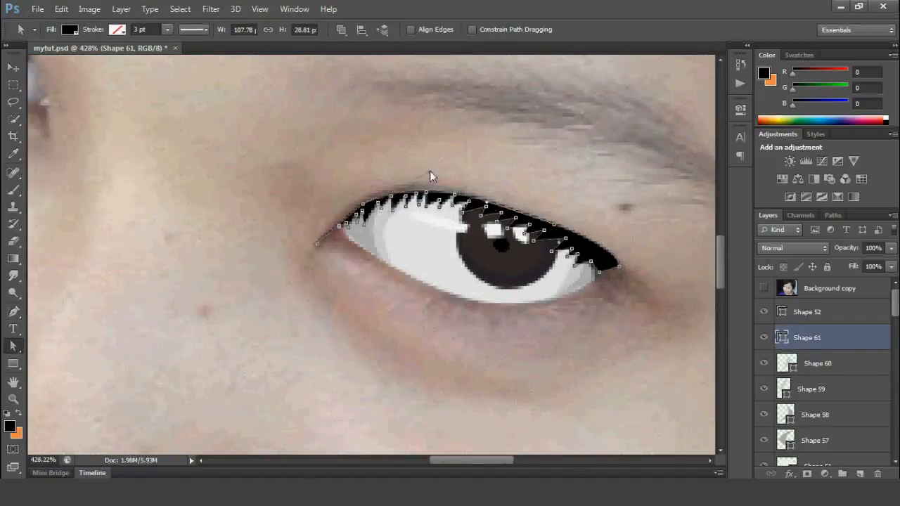
left_click(553, 222)
left_click(619, 266)
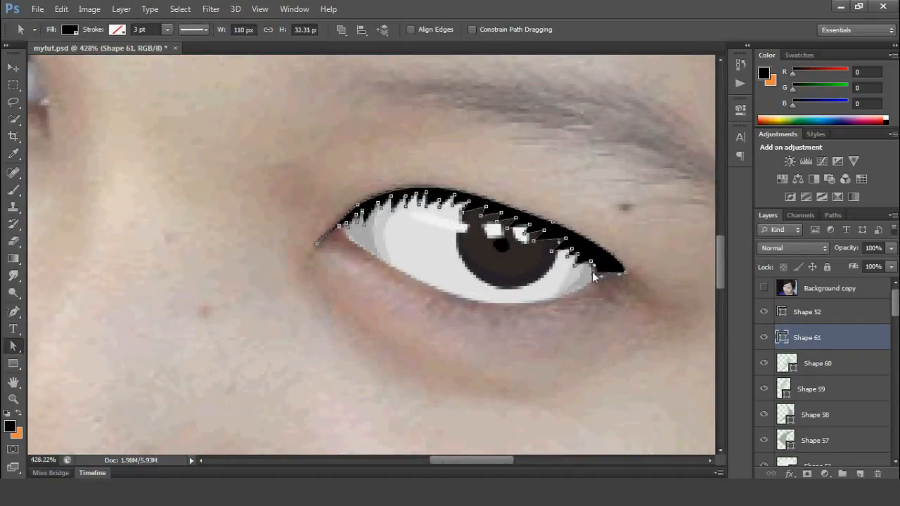
left_click(565, 234)
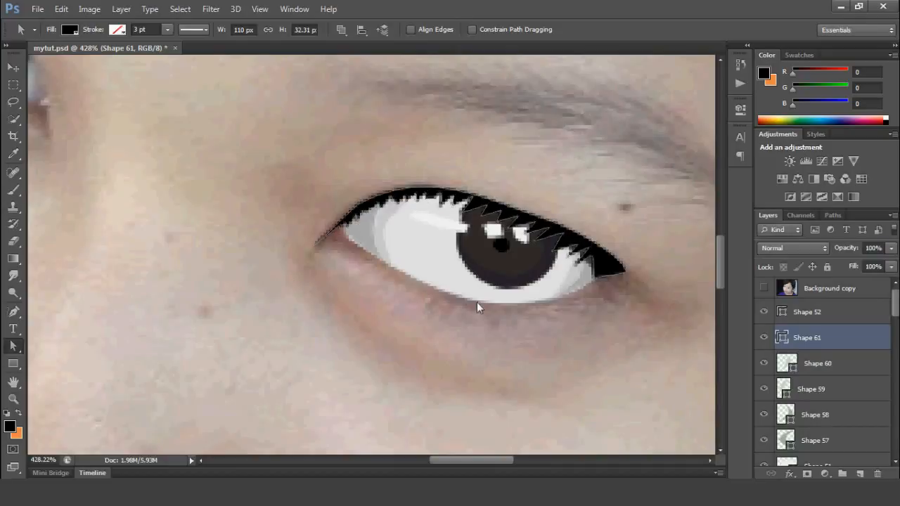
Step: On a new layer, trace the lower eyelid line in black from corner to corner and refine its curves and inner tip
key("ctrl+shift+alt+n")
left_click(12, 312)
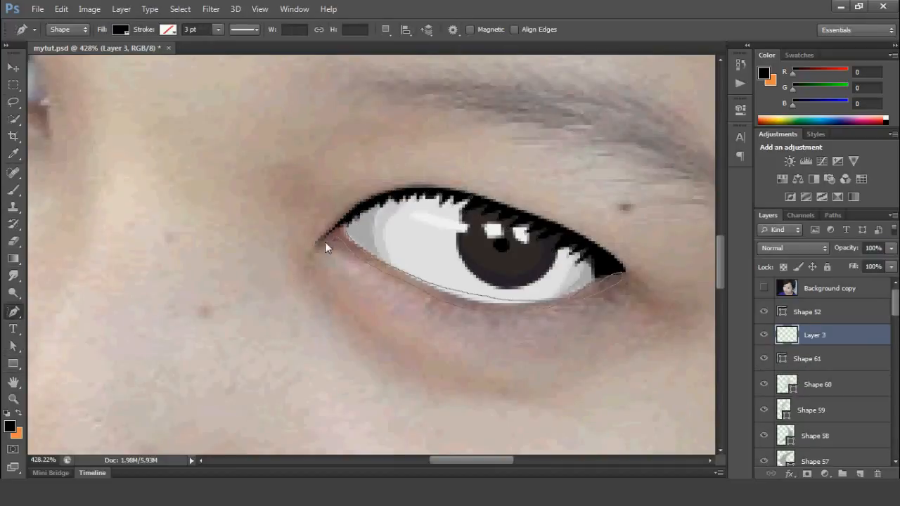
left_click(350, 232)
key("a")
left_click_drag(419, 293, 417, 292)
left_click(566, 301)
left_click_drag(622, 273, 608, 274)
left_click_drag(567, 301, 512, 296)
left_click(364, 262)
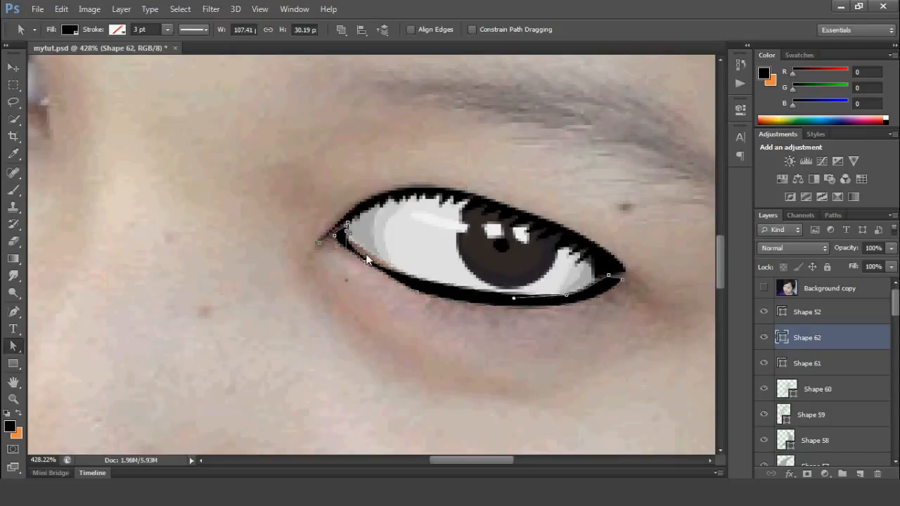
left_click_drag(366, 255, 355, 251)
left_click(334, 235)
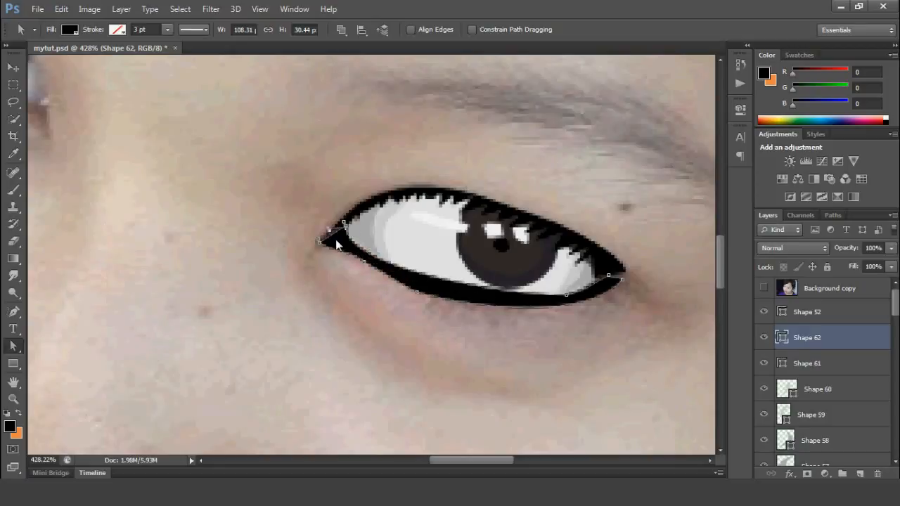
Step: Show the Layer 1 gradient background and reshape the lower eyelid line to close the gap at the eye's outer corner
scroll(597, 319, "down", 9)
scroll(810, 398, "down", 20)
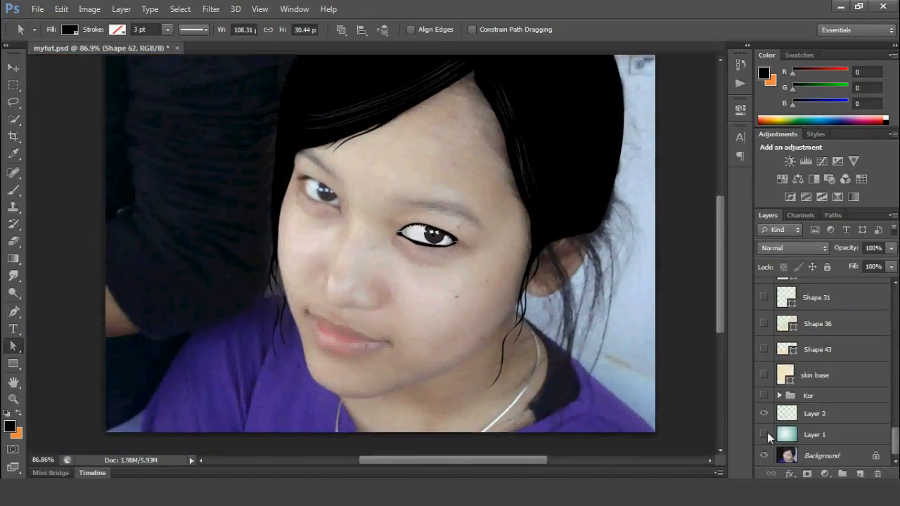
left_click(764, 434)
scroll(432, 239, "up", 8)
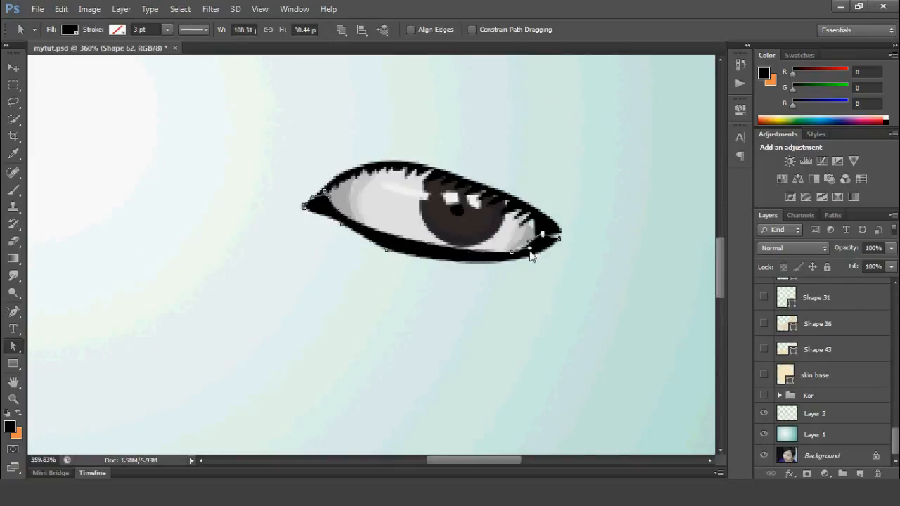
scroll(849, 380, "up", 20)
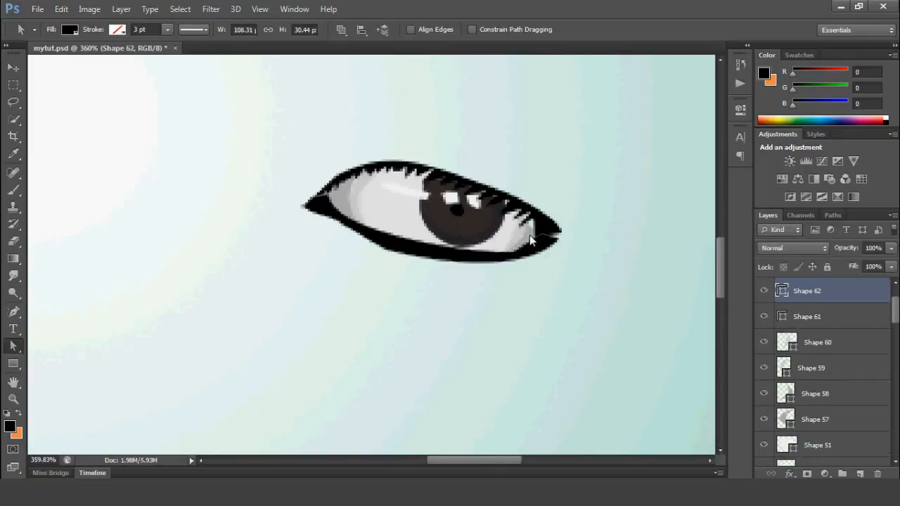
left_click_drag(561, 237, 534, 271)
Step: Extend the grey Shape 58 shadow upward under the lashes to fill the gaps at the eye's outer corner
left_click(808, 343)
scroll(808, 343, "up", 1)
left_click(806, 312)
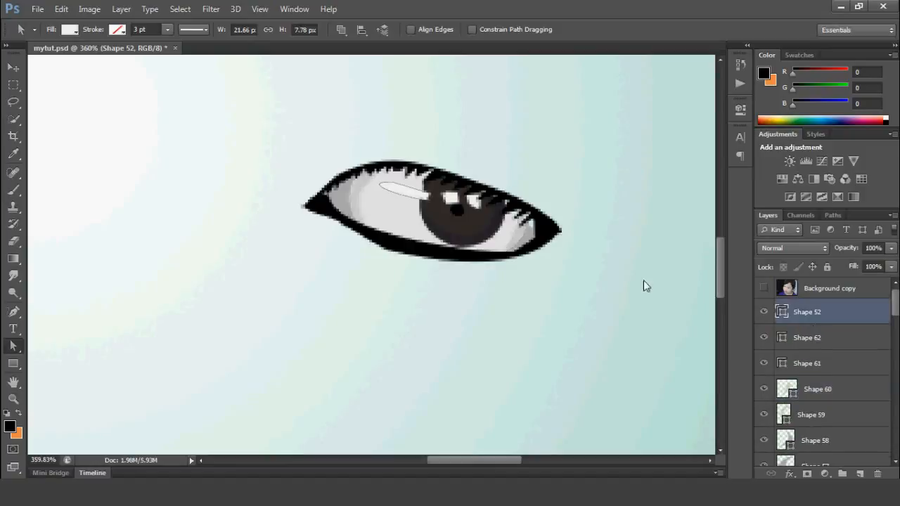
left_click(807, 337)
scroll(547, 227, "up", 7)
scroll(546, 225, "up", 8)
left_click(832, 409)
left_click(824, 395)
left_click(816, 440)
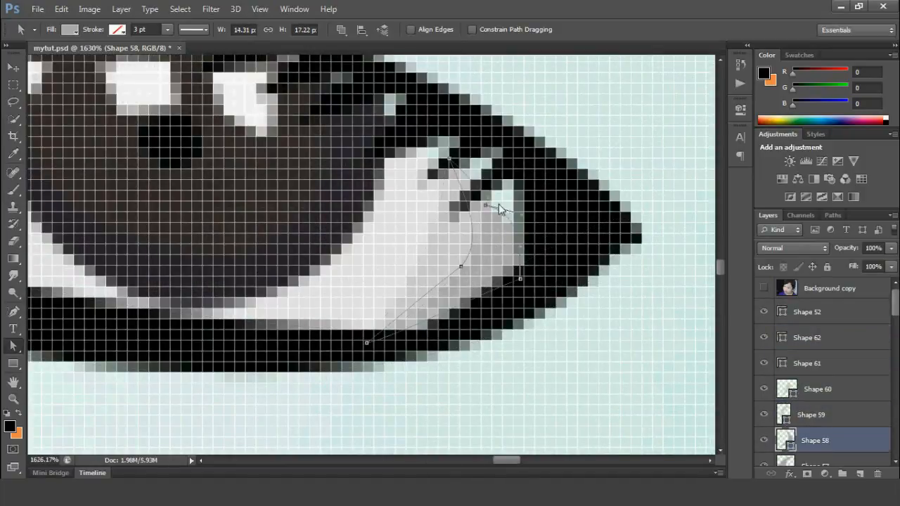
left_click_drag(449, 159, 456, 123)
left_click_drag(388, 115, 474, 174)
left_click(476, 183)
Step: Hide the Layer 1 gradient background so the portrait photo shows behind the hair and eyes
scroll(367, 163, "down", 2)
scroll(364, 162, "down", 20)
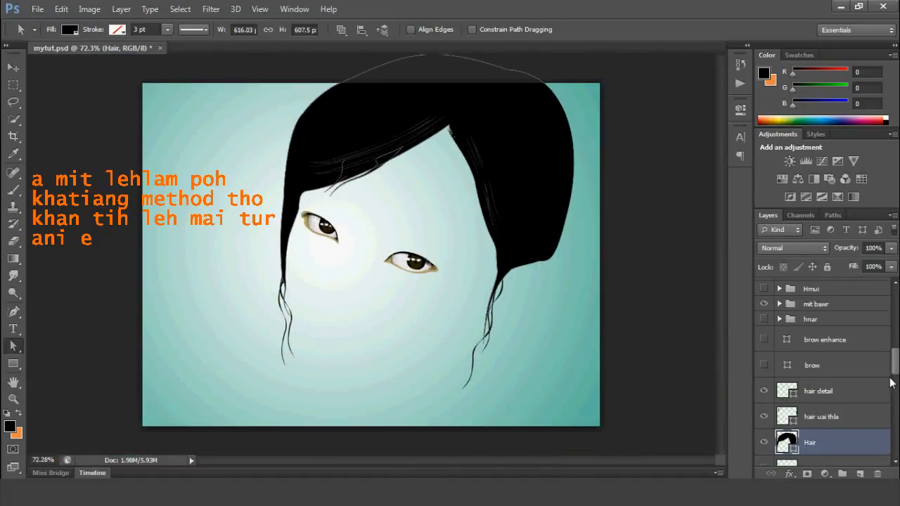
left_click_drag(895, 363, 895, 439)
left_click(764, 434)
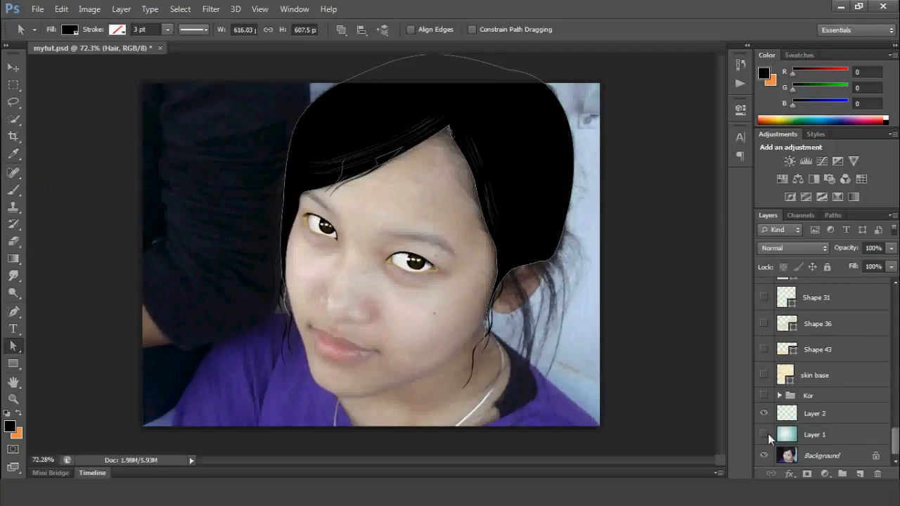
left_click(767, 434)
Step: Open the Hmui group and show only its lip base, Shape 8, over the photo's mouth
scroll(788, 444, "up", 10)
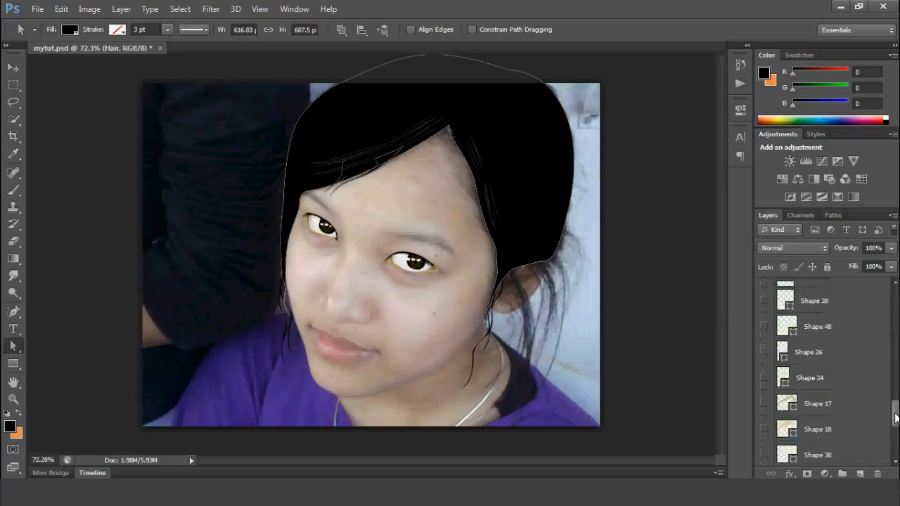
scroll(772, 308, "down", 1)
scroll(334, 365, "up", 8)
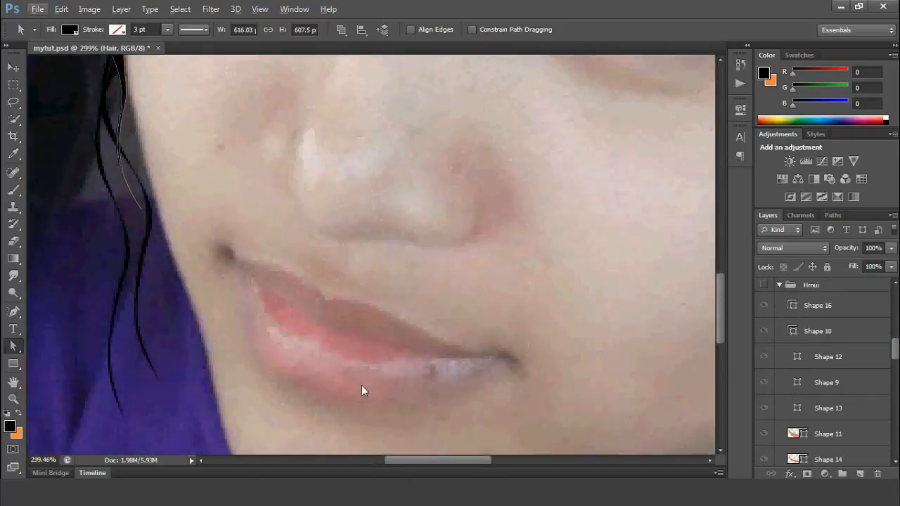
scroll(362, 385, "down", 4)
scroll(828, 358, "down", 2)
left_click(764, 425)
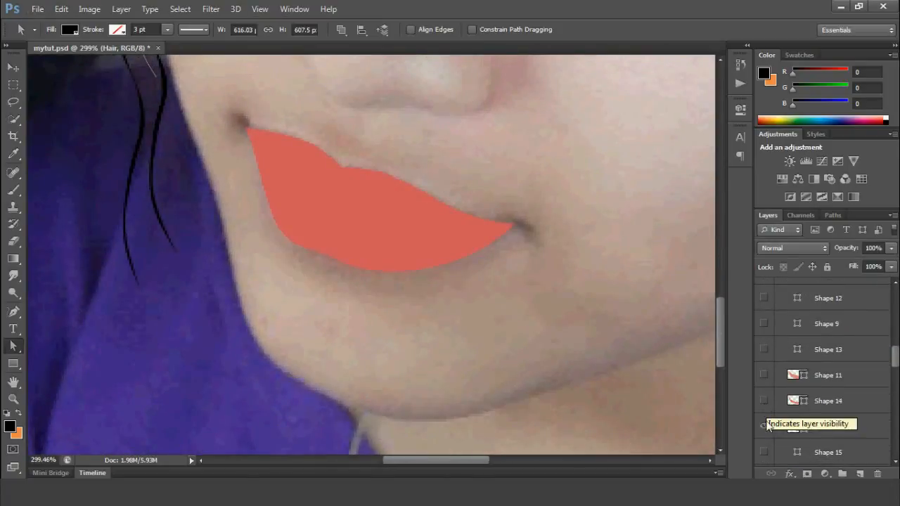
left_click(765, 425)
left_click(765, 424)
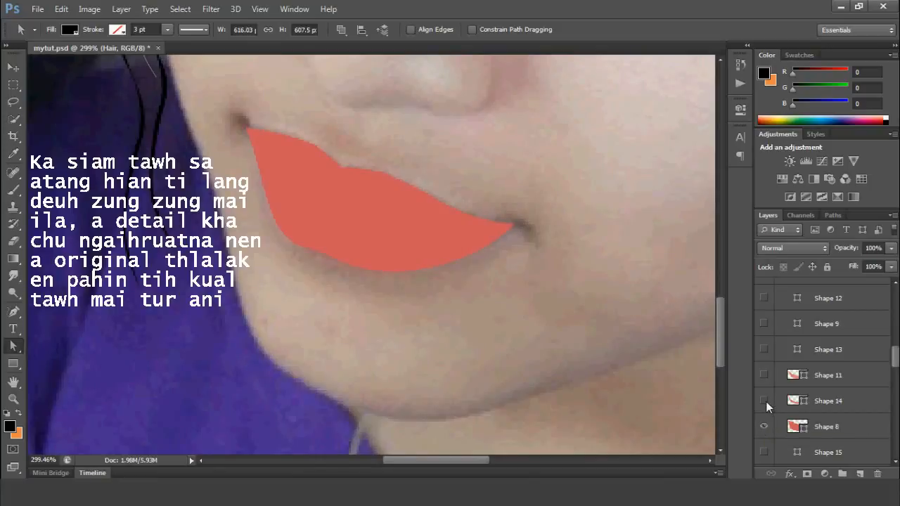
Step: Show the lip shading and highlight layers Shape 14, Shape 11, Shape 13, Shape 9 and Shape 12
left_click(764, 375)
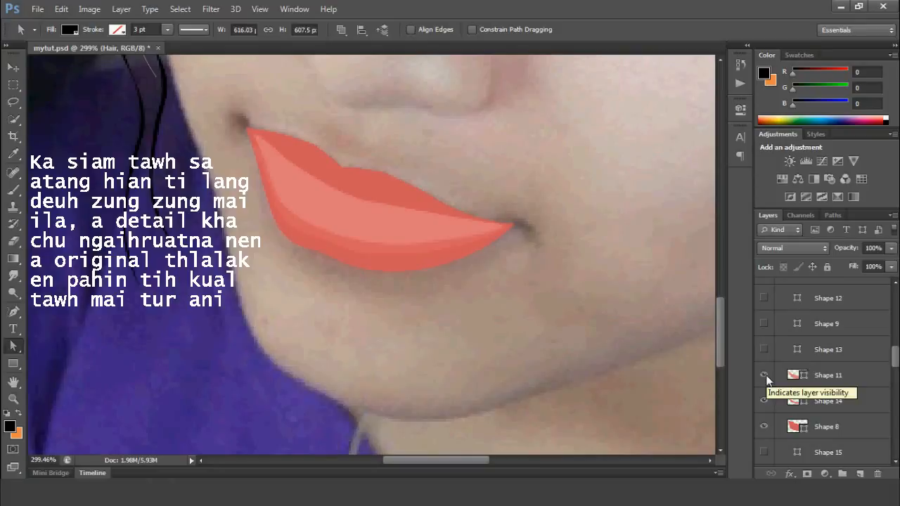
left_click(764, 348)
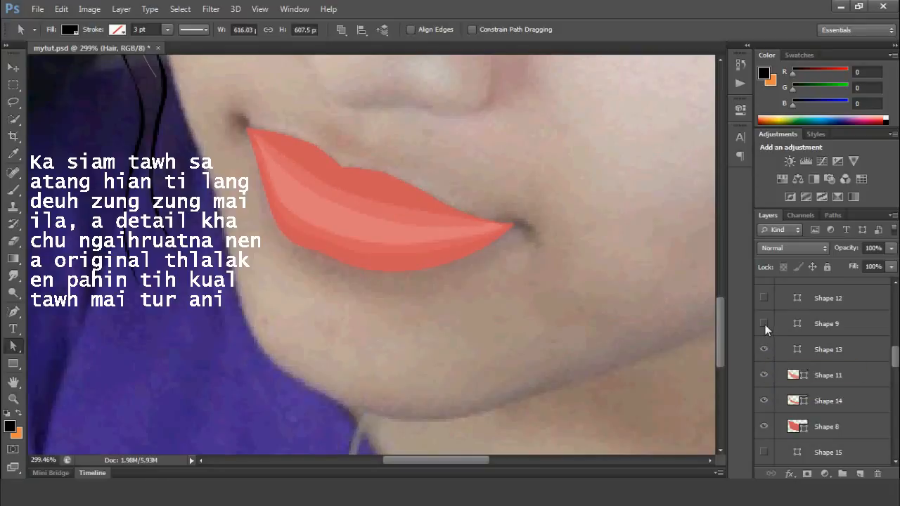
left_click(764, 324)
scroll(764, 324, "up", 1)
left_click(764, 322)
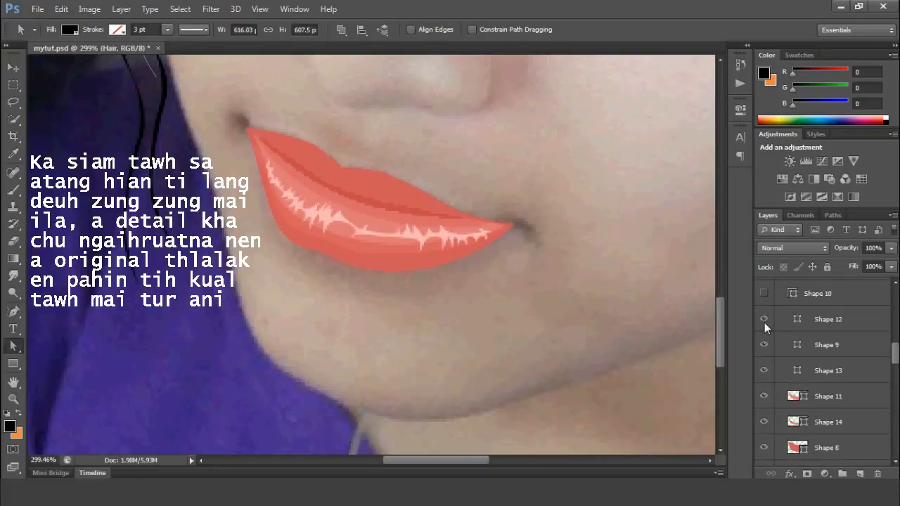
Step: Show the remaining lip layers Shape 10, Shape 16 and Shape 15, and collapse the Hmui group
scroll(764, 323, "up", 1)
left_click(763, 317)
scroll(763, 318, "up", 1)
left_click(763, 313)
scroll(763, 314, "up", 1)
scroll(763, 314, "down", 6)
left_click(763, 409)
scroll(788, 367, "up", 6)
left_click(779, 310)
Step: Show the skin base layer beneath the hair, eyes and lips
scroll(523, 285, "down", 6)
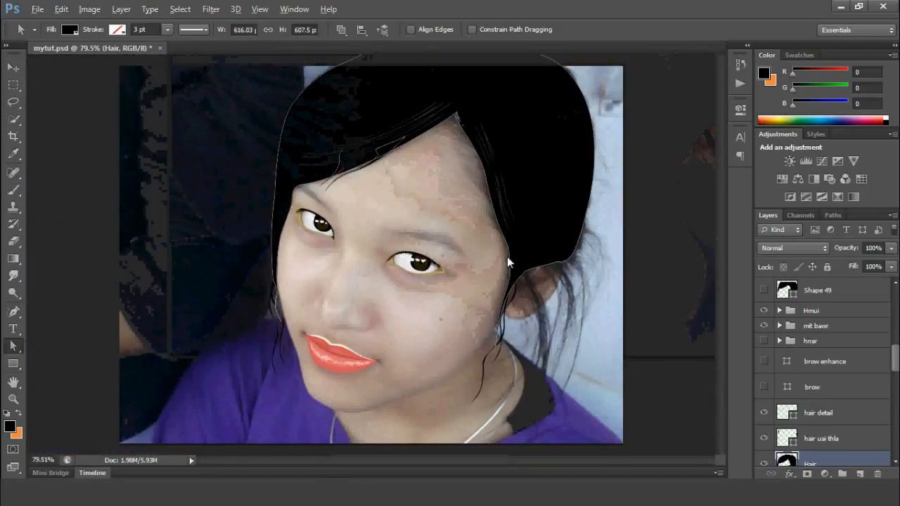
scroll(390, 336, "up", 3)
scroll(765, 431, "down", 5)
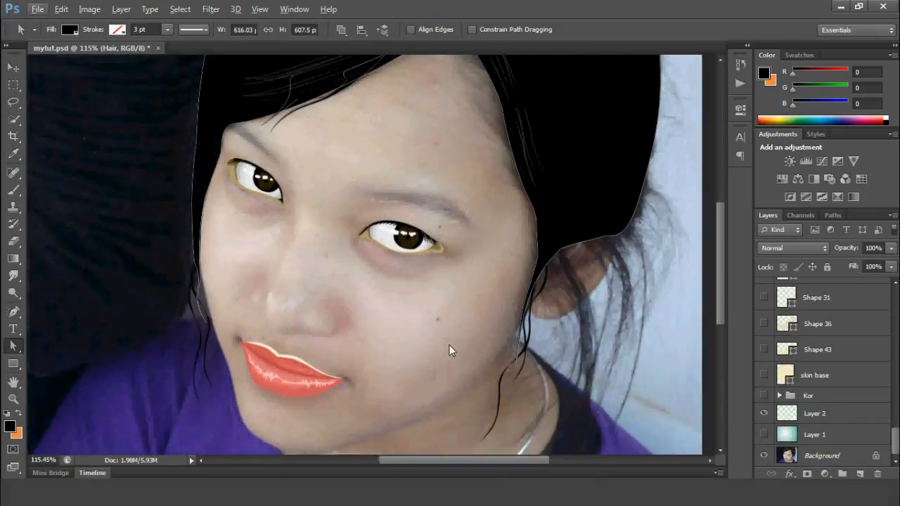
scroll(449, 345, "down", 2)
left_click(763, 375)
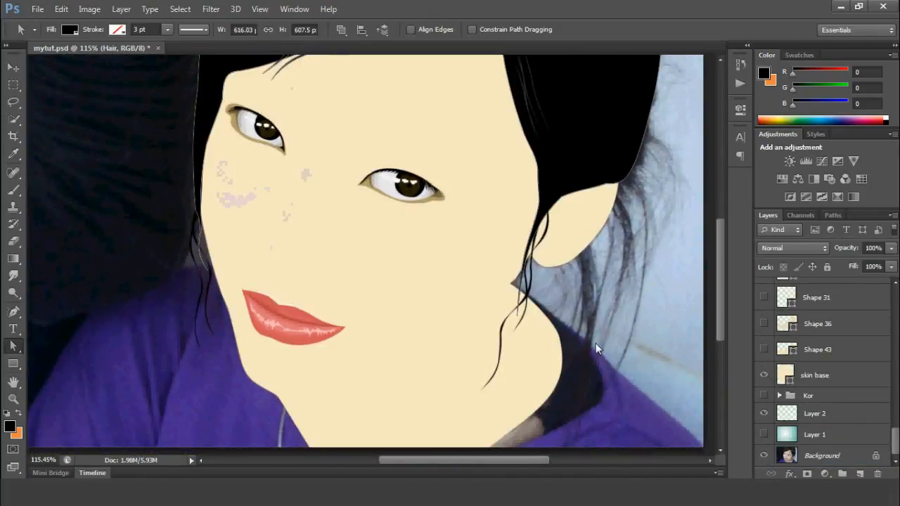
Step: Toggle the skin base and Shape 43 to compare them, and show the skin shading layers Shape 43 and Shape 36
scroll(595, 343, "down", 3)
left_click(763, 376)
left_click(763, 376)
left_click(762, 351)
left_click(763, 350)
left_click(762, 351)
left_click(764, 325)
mouse_move(764, 325)
left_mouse_down()
mouse_move(762, 284)
mouse_move(773, 324)
left_mouse_up()
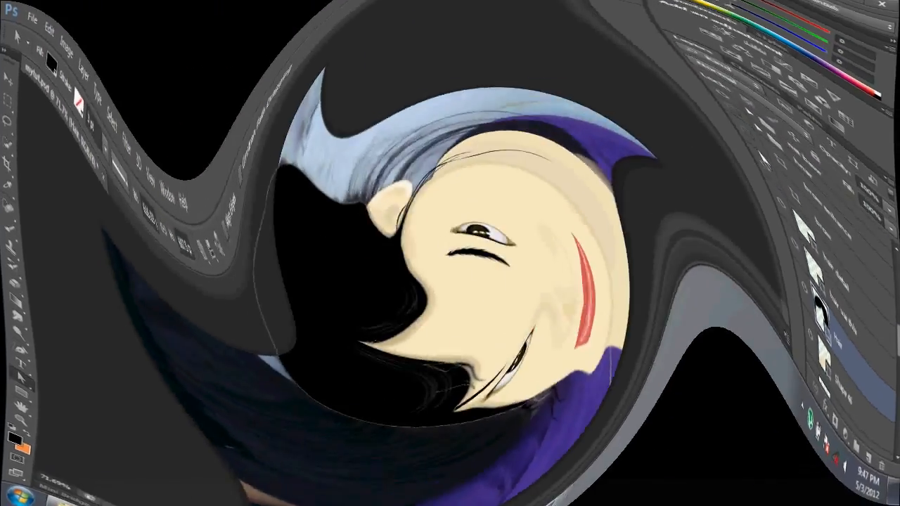